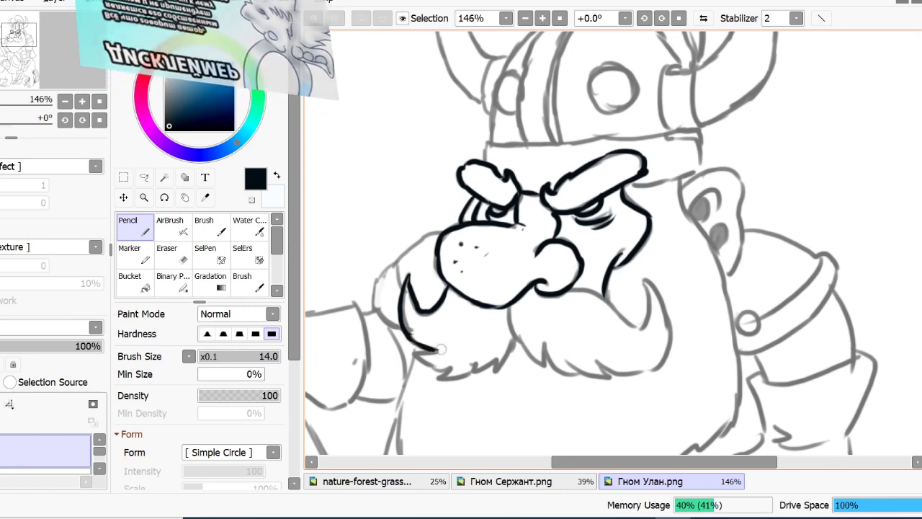
- Ink the dwarf's bushy moustache over the sketch, with a jagged lower edge and short hair strokes inside
{"action": "left_click_drag", "start_coordinate": [455, 359], "coordinate": [478, 347]}
{"action": "left_click_drag", "start_coordinate": [472, 334], "coordinate": [487, 311]}
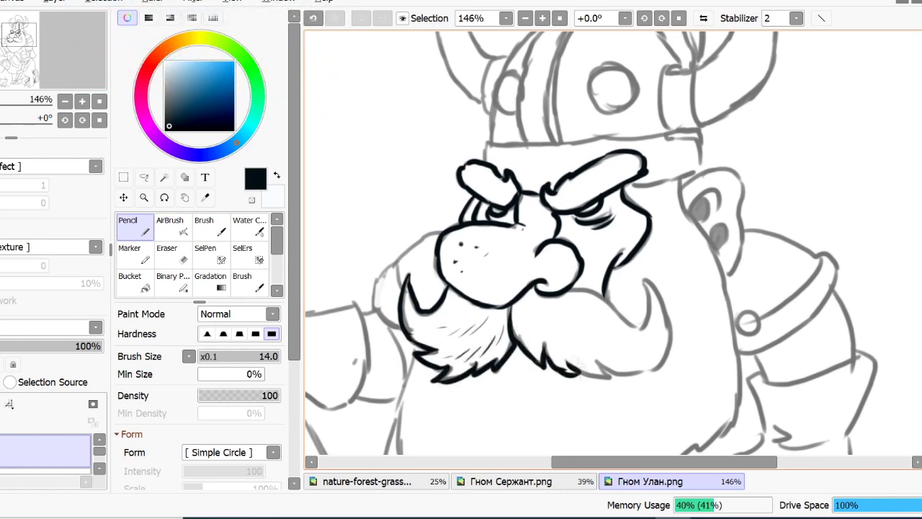
{"action": "mouse_move", "coordinate": [611, 376]}
{"action": "left_mouse_down"}
{"action": "mouse_move", "coordinate": [670, 344]}
{"action": "mouse_move", "coordinate": [635, 330]}
{"action": "left_mouse_up"}
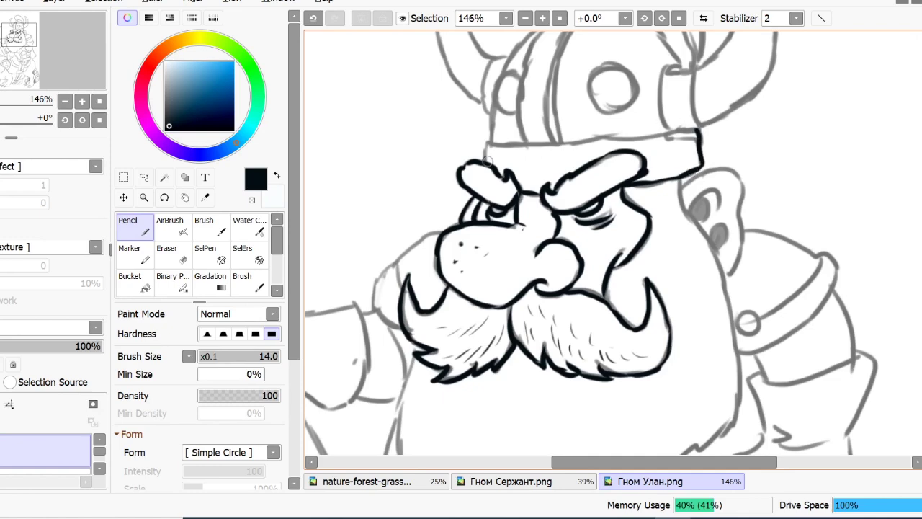
- Ink the helmet's rim band, the curved central ridge strips and the small plume holder on top
{"action": "left_click_drag", "start_coordinate": [921, 229], "coordinate": [920, 195]}
{"action": "mouse_move", "coordinate": [488, 255]}
{"action": "left_mouse_down"}
{"action": "mouse_move", "coordinate": [694, 245]}
{"action": "mouse_move", "coordinate": [598, 265]}
{"action": "mouse_move", "coordinate": [693, 256]}
{"action": "left_mouse_up"}
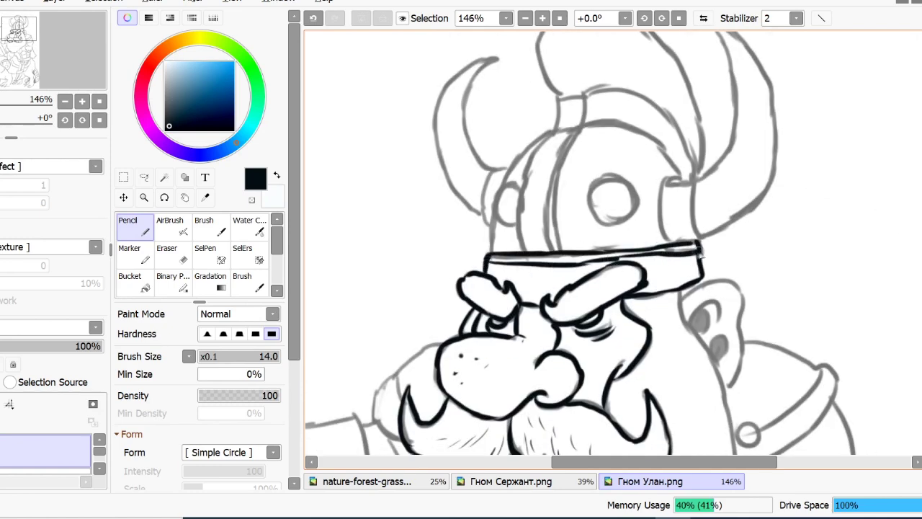
{"action": "mouse_move", "coordinate": [524, 256]}
{"action": "left_mouse_down"}
{"action": "mouse_move", "coordinate": [518, 229]}
{"action": "mouse_move", "coordinate": [532, 167]}
{"action": "mouse_move", "coordinate": [583, 127]}
{"action": "left_mouse_up"}
{"action": "mouse_move", "coordinate": [556, 257]}
{"action": "left_mouse_down"}
{"action": "mouse_move", "coordinate": [550, 207]}
{"action": "mouse_move", "coordinate": [585, 123]}
{"action": "left_mouse_up"}
{"action": "mouse_move", "coordinate": [560, 134]}
{"action": "left_mouse_down"}
{"action": "mouse_move", "coordinate": [561, 103]}
{"action": "mouse_move", "coordinate": [586, 126]}
{"action": "left_mouse_up"}
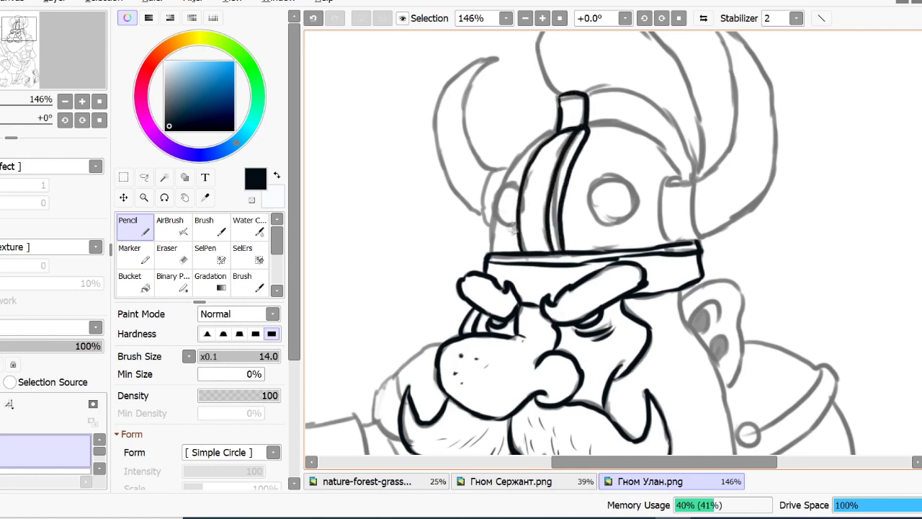
- Ink the helmet's dome edges, round studs and both horn sockets
{"action": "left_click_drag", "start_coordinate": [515, 224], "coordinate": [519, 183]}
{"action": "mouse_move", "coordinate": [599, 220]}
{"action": "left_mouse_down"}
{"action": "mouse_move", "coordinate": [602, 177]}
{"action": "mouse_move", "coordinate": [598, 220]}
{"action": "left_mouse_up"}
{"action": "mouse_move", "coordinate": [493, 250]}
{"action": "left_mouse_down"}
{"action": "mouse_move", "coordinate": [495, 215]}
{"action": "mouse_move", "coordinate": [556, 131]}
{"action": "mouse_move", "coordinate": [514, 167]}
{"action": "left_mouse_up"}
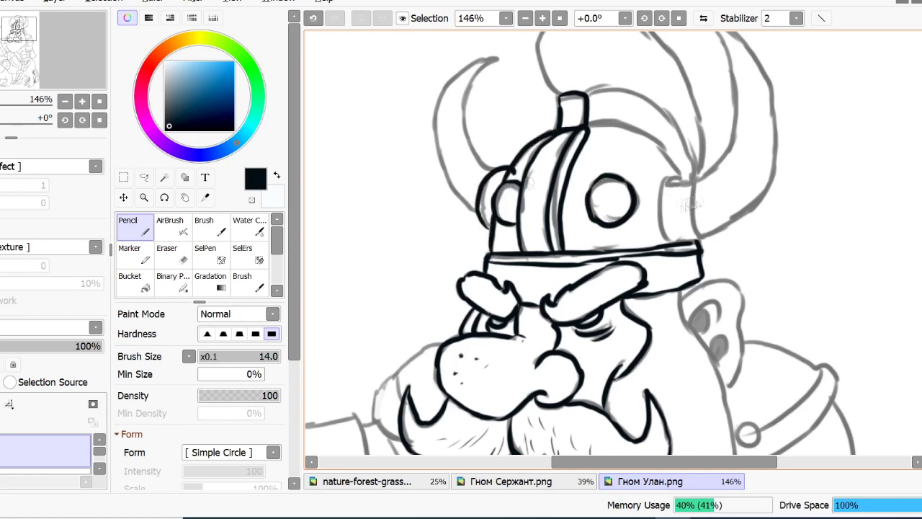
{"action": "mouse_move", "coordinate": [693, 181]}
{"action": "left_mouse_down"}
{"action": "mouse_move", "coordinate": [661, 216]}
{"action": "mouse_move", "coordinate": [697, 189]}
{"action": "mouse_move", "coordinate": [700, 239]}
{"action": "left_mouse_up"}
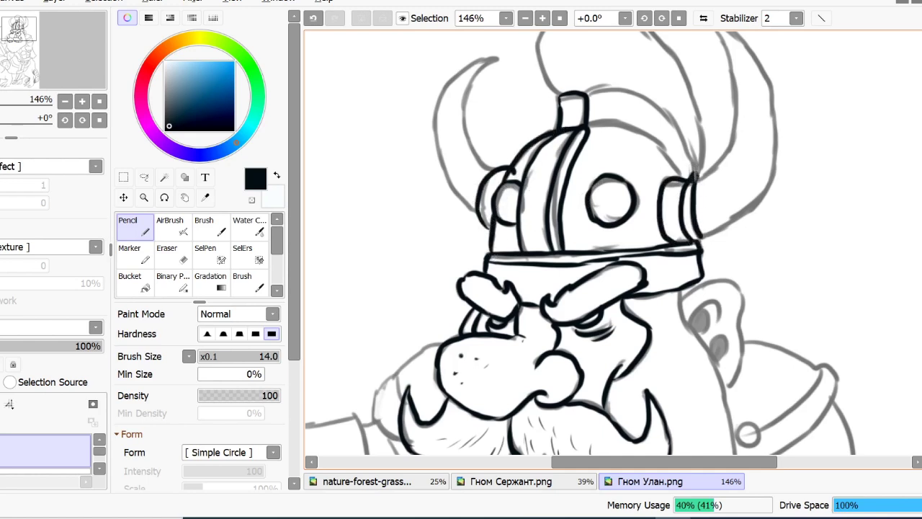
{"action": "left_click_drag", "start_coordinate": [579, 93], "coordinate": [588, 124]}
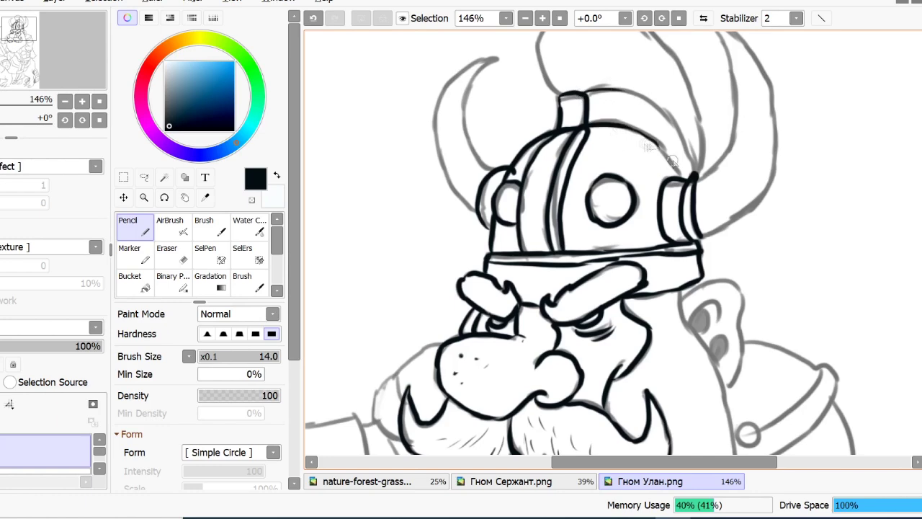
- Ink the helmet's curved plume from its holder to the back and add short hair strokes inside it
{"action": "scroll", "coordinate": [918, 191], "scroll_direction": "up", "scroll_amount": 3}
{"action": "mouse_move", "coordinate": [585, 190]}
{"action": "left_mouse_down"}
{"action": "mouse_move", "coordinate": [630, 192]}
{"action": "mouse_move", "coordinate": [688, 256]}
{"action": "left_mouse_up"}
{"action": "mouse_move", "coordinate": [561, 194]}
{"action": "left_mouse_down"}
{"action": "mouse_move", "coordinate": [590, 123]}
{"action": "mouse_move", "coordinate": [618, 115]}
{"action": "mouse_move", "coordinate": [661, 147]}
{"action": "mouse_move", "coordinate": [700, 227]}
{"action": "left_mouse_up"}
{"action": "left_click_drag", "start_coordinate": [553, 141], "coordinate": [556, 156]}
{"action": "mouse_move", "coordinate": [565, 154]}
{"action": "left_mouse_down"}
{"action": "mouse_move", "coordinate": [569, 169]}
{"action": "mouse_move", "coordinate": [595, 167]}
{"action": "left_mouse_up"}
{"action": "left_click_drag", "start_coordinate": [622, 146], "coordinate": [654, 182]}
- Ink the outlines of both helmet horns and fill them with long curved groove lines
{"action": "mouse_move", "coordinate": [693, 278]}
{"action": "left_mouse_down"}
{"action": "mouse_move", "coordinate": [732, 240]}
{"action": "mouse_move", "coordinate": [735, 202]}
{"action": "mouse_move", "coordinate": [714, 125]}
{"action": "left_mouse_up"}
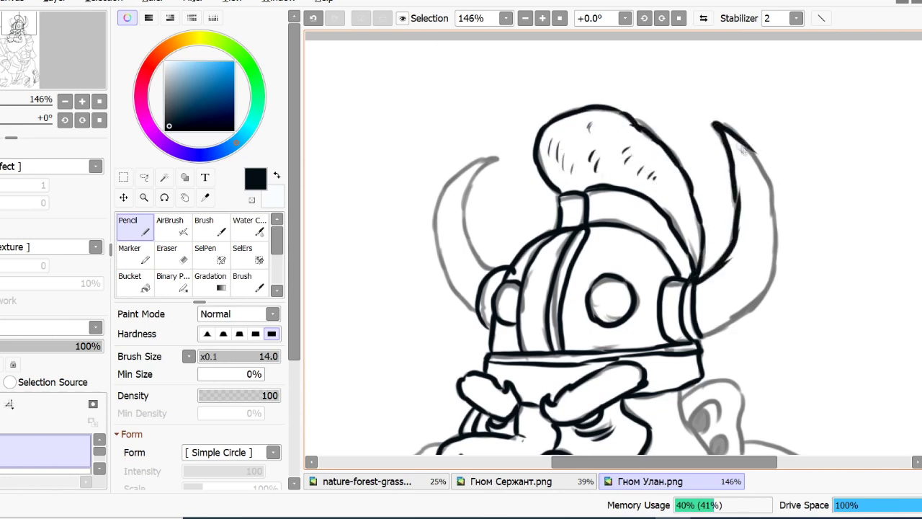
{"action": "mouse_move", "coordinate": [764, 186]}
{"action": "left_mouse_down"}
{"action": "mouse_move", "coordinate": [776, 288]}
{"action": "mouse_move", "coordinate": [722, 331]}
{"action": "mouse_move", "coordinate": [697, 335]}
{"action": "left_mouse_up"}
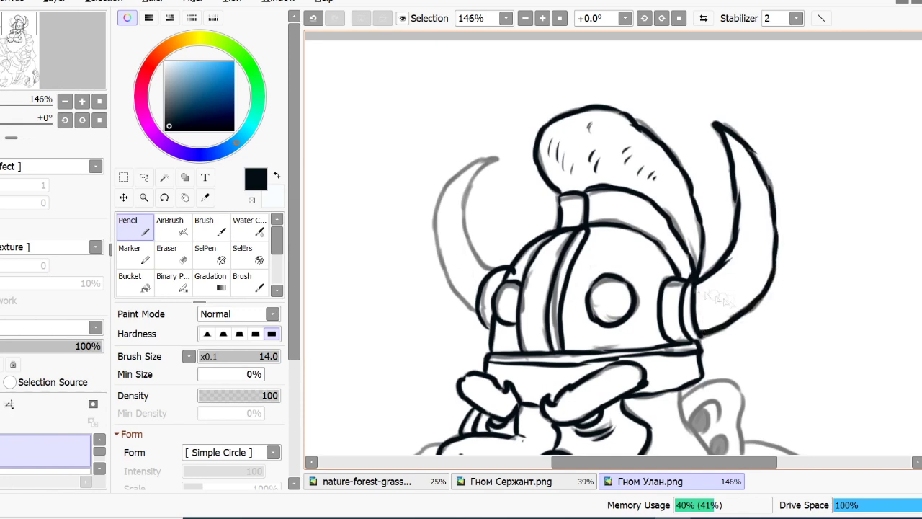
{"action": "mouse_move", "coordinate": [478, 310]}
{"action": "left_mouse_down"}
{"action": "mouse_move", "coordinate": [452, 288]}
{"action": "mouse_move", "coordinate": [442, 193]}
{"action": "mouse_move", "coordinate": [436, 224]}
{"action": "mouse_move", "coordinate": [479, 166]}
{"action": "mouse_move", "coordinate": [497, 160]}
{"action": "mouse_move", "coordinate": [474, 253]}
{"action": "left_mouse_up"}
{"action": "mouse_move", "coordinate": [693, 296]}
{"action": "left_mouse_down"}
{"action": "mouse_move", "coordinate": [744, 254]}
{"action": "mouse_move", "coordinate": [744, 172]}
{"action": "mouse_move", "coordinate": [744, 284]}
{"action": "mouse_move", "coordinate": [754, 191]}
{"action": "left_mouse_up"}
{"action": "mouse_move", "coordinate": [693, 324]}
{"action": "left_mouse_down"}
{"action": "mouse_move", "coordinate": [736, 306]}
{"action": "mouse_move", "coordinate": [764, 270]}
{"action": "mouse_move", "coordinate": [764, 214]}
{"action": "left_mouse_up"}
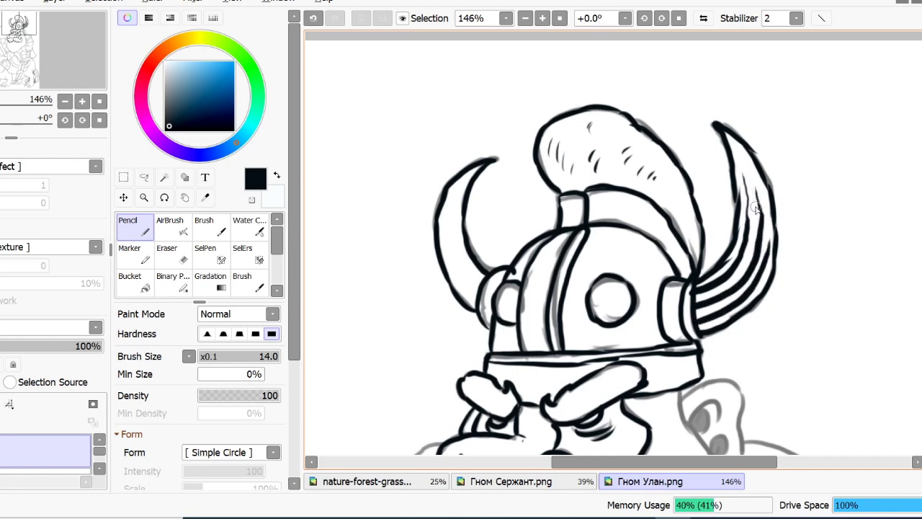
{"action": "mouse_move", "coordinate": [483, 281]}
{"action": "left_mouse_down"}
{"action": "mouse_move", "coordinate": [455, 191]}
{"action": "mouse_move", "coordinate": [463, 248]}
{"action": "mouse_move", "coordinate": [448, 201]}
{"action": "left_mouse_up"}
{"action": "left_click_drag", "start_coordinate": [481, 308], "coordinate": [445, 238]}
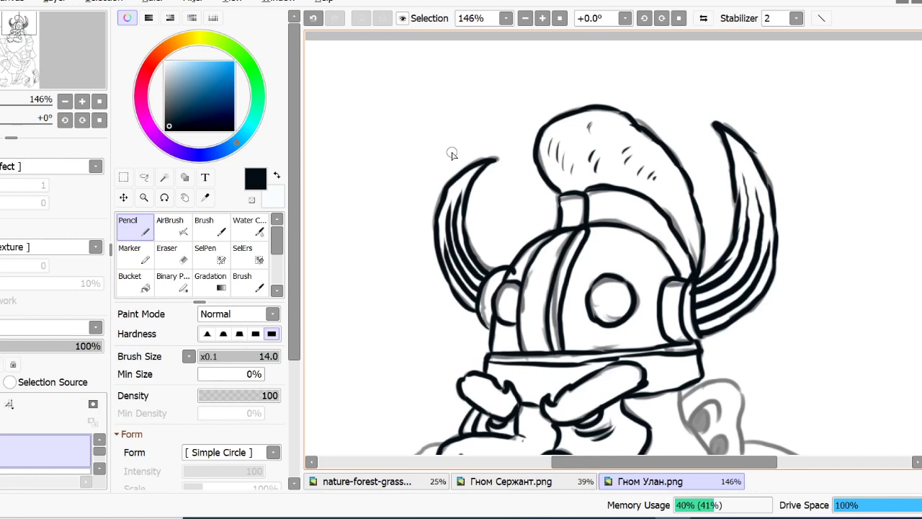
- Ink the side of the dwarf's head, the ear with its inner folds, and the rounded far shoulder beside the moustache
{"action": "scroll", "coordinate": [452, 154], "scroll_direction": "down", "scroll_amount": 5}
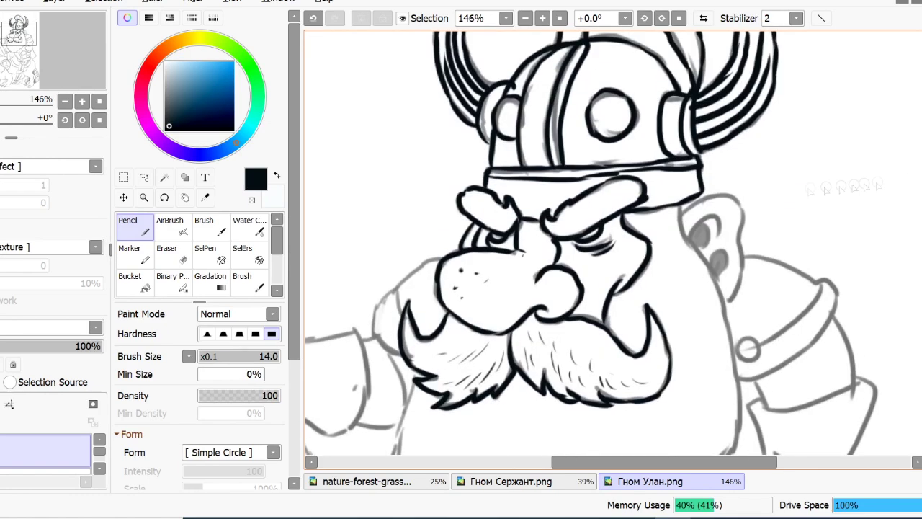
{"action": "left_click_drag", "start_coordinate": [683, 236], "coordinate": [723, 315]}
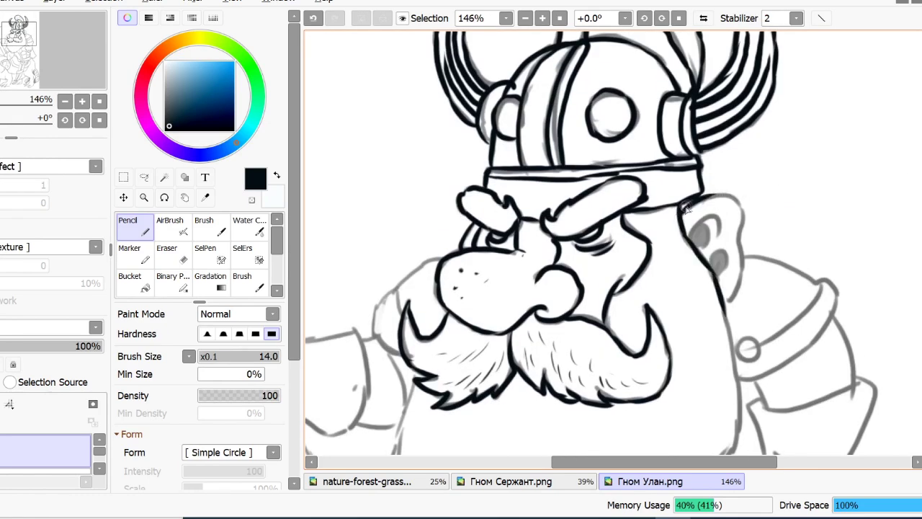
{"action": "mouse_move", "coordinate": [700, 201]}
{"action": "left_mouse_down"}
{"action": "mouse_move", "coordinate": [738, 242]}
{"action": "mouse_move", "coordinate": [723, 303]}
{"action": "left_mouse_up"}
{"action": "left_click_drag", "start_coordinate": [703, 223], "coordinate": [719, 228]}
{"action": "mouse_move", "coordinate": [703, 224]}
{"action": "left_mouse_down"}
{"action": "mouse_move", "coordinate": [697, 249]}
{"action": "mouse_move", "coordinate": [717, 278]}
{"action": "left_mouse_up"}
{"action": "mouse_move", "coordinate": [401, 358]}
{"action": "left_mouse_down"}
{"action": "mouse_move", "coordinate": [370, 313]}
{"action": "mouse_move", "coordinate": [441, 257]}
{"action": "left_mouse_up"}
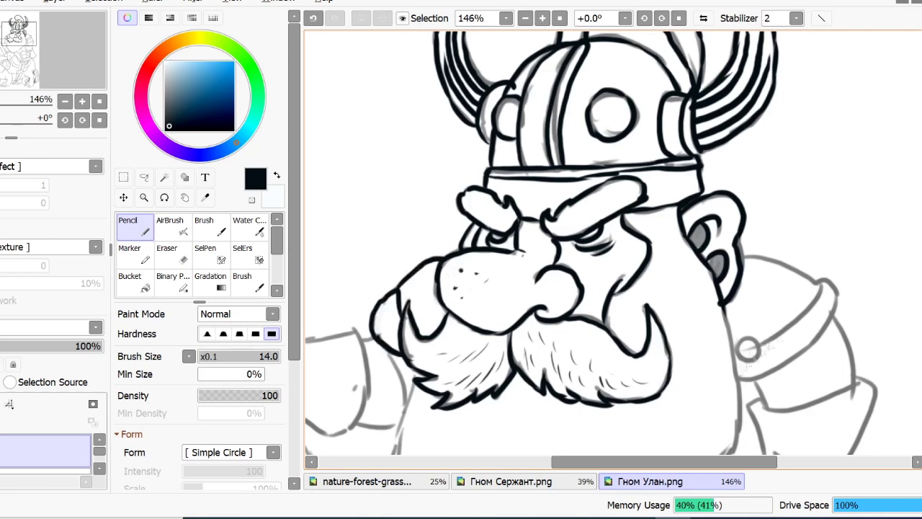
- Ink the near shoulder guard with its curved edge band, round stud and small surface marks
{"action": "mouse_move", "coordinate": [732, 348]}
{"action": "left_mouse_down"}
{"action": "mouse_move", "coordinate": [734, 381]}
{"action": "mouse_move", "coordinate": [807, 308]}
{"action": "mouse_move", "coordinate": [815, 285]}
{"action": "mouse_move", "coordinate": [829, 323]}
{"action": "mouse_move", "coordinate": [766, 350]}
{"action": "left_mouse_up"}
{"action": "mouse_move", "coordinate": [740, 380]}
{"action": "left_mouse_down"}
{"action": "mouse_move", "coordinate": [762, 374]}
{"action": "mouse_move", "coordinate": [834, 314]}
{"action": "left_mouse_up"}
{"action": "mouse_move", "coordinate": [817, 280]}
{"action": "left_mouse_down"}
{"action": "mouse_move", "coordinate": [772, 267]}
{"action": "mouse_move", "coordinate": [742, 258]}
{"action": "left_mouse_up"}
{"action": "left_click_drag", "start_coordinate": [758, 283], "coordinate": [754, 291]}
{"action": "left_click_drag", "start_coordinate": [768, 294], "coordinate": [780, 310]}
{"action": "left_click_drag", "start_coordinate": [738, 318], "coordinate": [742, 316]}
- Ink the full outline of the beard with jagged hair tufts along its sides and lower edge
{"action": "scroll", "coordinate": [433, 216], "scroll_direction": "down", "scroll_amount": 5}
{"action": "mouse_move", "coordinate": [414, 148]}
{"action": "left_mouse_down"}
{"action": "mouse_move", "coordinate": [398, 266]}
{"action": "mouse_move", "coordinate": [464, 341]}
{"action": "mouse_move", "coordinate": [547, 360]}
{"action": "mouse_move", "coordinate": [605, 329]}
{"action": "mouse_move", "coordinate": [634, 299]}
{"action": "left_mouse_up"}
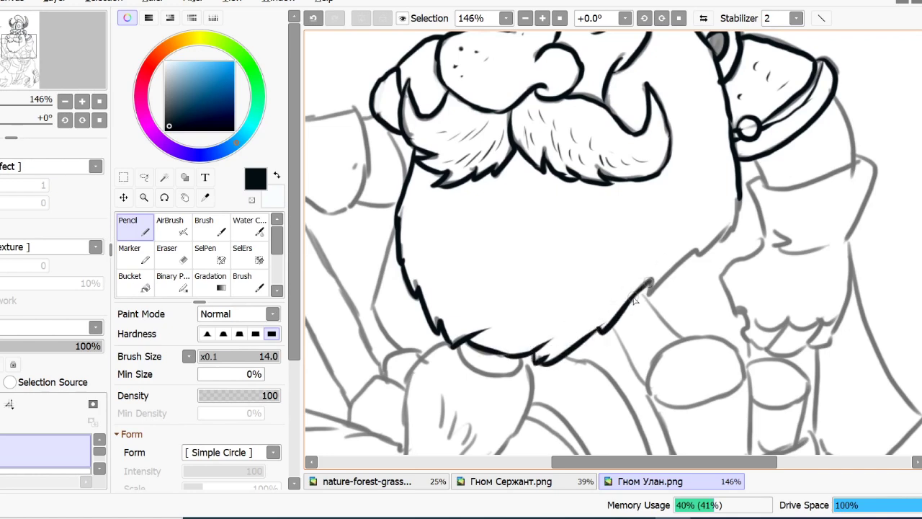
{"action": "left_click_drag", "start_coordinate": [421, 198], "coordinate": [412, 239]}
{"action": "left_click_drag", "start_coordinate": [430, 242], "coordinate": [432, 287]}
{"action": "left_click_drag", "start_coordinate": [446, 274], "coordinate": [452, 296]}
{"action": "left_click_drag", "start_coordinate": [651, 291], "coordinate": [697, 247]}
{"action": "mouse_move", "coordinate": [697, 255]}
{"action": "left_mouse_down"}
{"action": "mouse_move", "coordinate": [729, 231]}
{"action": "mouse_move", "coordinate": [739, 196]}
{"action": "left_mouse_up"}
- Add short hair strokes throughout the inside of the beard and beside the cheek
{"action": "mouse_move", "coordinate": [560, 291]}
{"action": "left_mouse_down"}
{"action": "mouse_move", "coordinate": [547, 320]}
{"action": "mouse_move", "coordinate": [559, 322]}
{"action": "left_mouse_up"}
{"action": "left_click_drag", "start_coordinate": [694, 168], "coordinate": [687, 203]}
{"action": "left_click_drag", "start_coordinate": [683, 197], "coordinate": [671, 225]}
{"action": "left_click_drag", "start_coordinate": [627, 245], "coordinate": [613, 270]}
{"action": "mouse_move", "coordinate": [669, 49]}
{"action": "left_mouse_down"}
{"action": "mouse_move", "coordinate": [696, 65]}
{"action": "mouse_move", "coordinate": [689, 88]}
{"action": "left_mouse_up"}
{"action": "left_click_drag", "start_coordinate": [678, 88], "coordinate": [692, 108]}
{"action": "left_click_drag", "start_coordinate": [603, 221], "coordinate": [587, 244]}
{"action": "left_click_drag", "start_coordinate": [566, 244], "coordinate": [547, 281]}
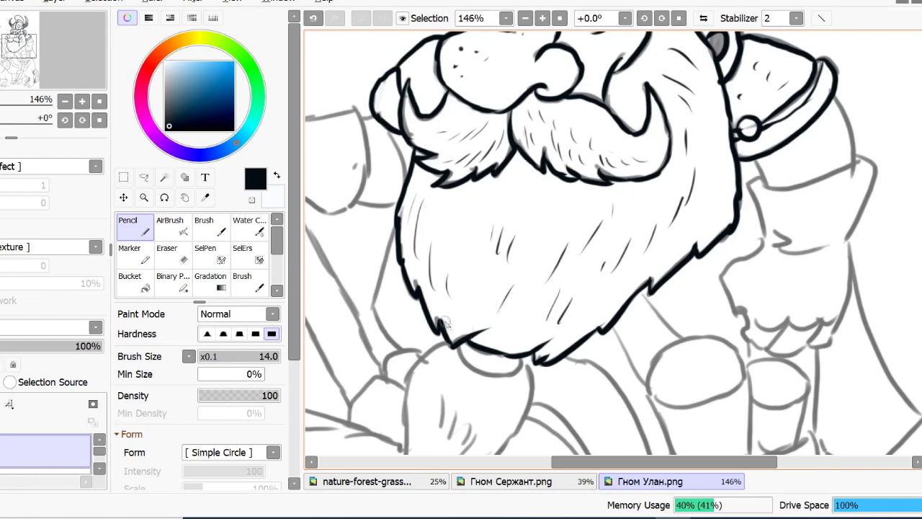
- Ink the tie band and the hairy tuft hanging below the beard, including its inner hair strokes
{"action": "scroll", "coordinate": [562, 288], "scroll_direction": "down", "scroll_amount": 3}
{"action": "left_click", "coordinate": [472, 242]}
{"action": "mouse_move", "coordinate": [458, 228]}
{"action": "left_mouse_down"}
{"action": "mouse_move", "coordinate": [522, 237]}
{"action": "mouse_move", "coordinate": [412, 258]}
{"action": "mouse_move", "coordinate": [397, 358]}
{"action": "mouse_move", "coordinate": [485, 345]}
{"action": "left_mouse_up"}
{"action": "left_click", "coordinate": [486, 244]}
{"action": "mouse_move", "coordinate": [486, 348]}
{"action": "left_mouse_down"}
{"action": "mouse_move", "coordinate": [528, 294]}
{"action": "mouse_move", "coordinate": [528, 247]}
{"action": "left_mouse_up"}
{"action": "left_click_drag", "start_coordinate": [442, 278], "coordinate": [442, 311]}
{"action": "left_click_drag", "start_coordinate": [466, 311], "coordinate": [455, 327]}
{"action": "left_click_drag", "start_coordinate": [472, 315], "coordinate": [461, 338]}
- Ink the raised hand's fingers gripping the weapon shaft and the sleeve leading back to the shoulder
{"action": "scroll", "coordinate": [509, 313], "scroll_direction": "up", "scroll_amount": 5}
{"action": "scroll", "coordinate": [504, 245], "scroll_direction": "left", "scroll_amount": 5}
{"action": "mouse_move", "coordinate": [454, 210]}
{"action": "left_mouse_down"}
{"action": "mouse_move", "coordinate": [412, 237]}
{"action": "mouse_move", "coordinate": [428, 186]}
{"action": "mouse_move", "coordinate": [477, 208]}
{"action": "mouse_move", "coordinate": [454, 238]}
{"action": "mouse_move", "coordinate": [382, 255]}
{"action": "mouse_move", "coordinate": [404, 224]}
{"action": "left_mouse_up"}
{"action": "mouse_move", "coordinate": [430, 257]}
{"action": "left_mouse_down"}
{"action": "mouse_move", "coordinate": [432, 282]}
{"action": "mouse_move", "coordinate": [454, 306]}
{"action": "mouse_move", "coordinate": [432, 311]}
{"action": "left_mouse_up"}
{"action": "left_click_drag", "start_coordinate": [470, 241], "coordinate": [500, 248]}
{"action": "left_click_drag", "start_coordinate": [496, 212], "coordinate": [555, 199]}
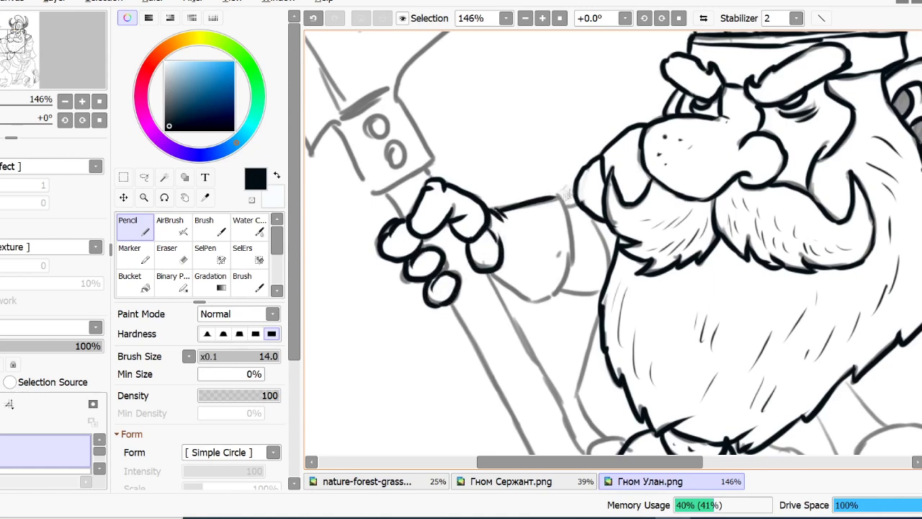
{"action": "mouse_move", "coordinate": [504, 280]}
{"action": "left_mouse_down"}
{"action": "mouse_move", "coordinate": [567, 215]}
{"action": "mouse_move", "coordinate": [608, 261]}
{"action": "left_mouse_up"}
{"action": "left_click_drag", "start_coordinate": [559, 294], "coordinate": [618, 282]}
- Ink the weapon's collar and long shaft, with grain marks, down to its end beside the beard tuft
{"action": "mouse_move", "coordinate": [334, 124]}
{"action": "left_mouse_down"}
{"action": "mouse_move", "coordinate": [368, 193]}
{"action": "mouse_move", "coordinate": [428, 159]}
{"action": "mouse_move", "coordinate": [396, 85]}
{"action": "left_mouse_up"}
{"action": "left_click_drag", "start_coordinate": [373, 115], "coordinate": [392, 159]}
{"action": "scroll", "coordinate": [612, 245], "scroll_direction": "down", "scroll_amount": 5}
{"action": "mouse_move", "coordinate": [445, 103]}
{"action": "left_mouse_down"}
{"action": "mouse_move", "coordinate": [553, 303]}
{"action": "mouse_move", "coordinate": [610, 287]}
{"action": "mouse_move", "coordinate": [625, 236]}
{"action": "mouse_move", "coordinate": [600, 119]}
{"action": "left_mouse_up"}
{"action": "left_click_drag", "start_coordinate": [482, 67], "coordinate": [585, 258]}
{"action": "left_click_drag", "start_coordinate": [508, 124], "coordinate": [511, 139]}
{"action": "left_click_drag", "start_coordinate": [543, 229], "coordinate": [544, 249]}
{"action": "left_click_drag", "start_coordinate": [548, 311], "coordinate": [590, 325]}
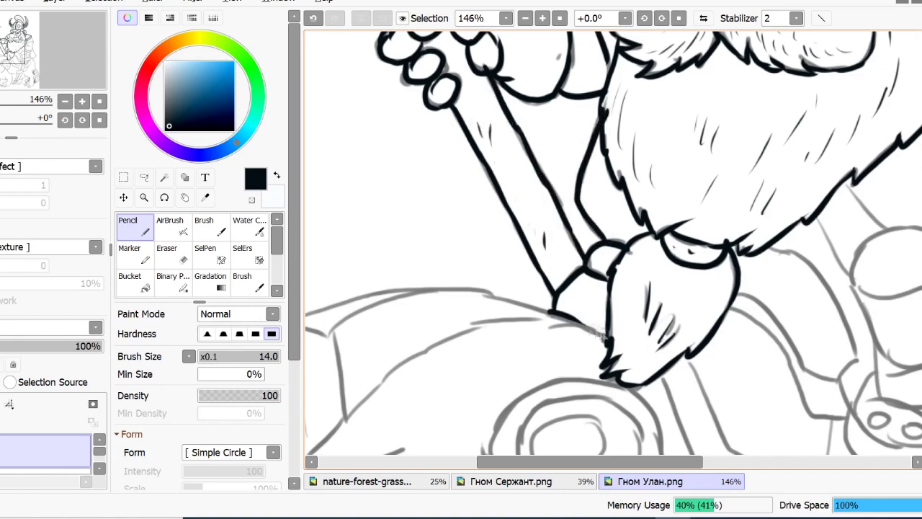
- Ink the body lines below the beard and the rounded tops of the two capped cylinders at the waist
{"action": "left_click", "coordinate": [604, 189]}
{"action": "left_click_drag", "start_coordinate": [611, 462], "coordinate": [686, 462]}
{"action": "mouse_move", "coordinate": [921, 252]}
{"action": "left_mouse_down"}
{"action": "mouse_move", "coordinate": [921, 199]}
{"action": "mouse_move", "coordinate": [921, 277]}
{"action": "left_mouse_up"}
{"action": "mouse_move", "coordinate": [652, 194]}
{"action": "left_mouse_down"}
{"action": "mouse_move", "coordinate": [720, 156]}
{"action": "mouse_move", "coordinate": [697, 223]}
{"action": "mouse_move", "coordinate": [650, 216]}
{"action": "mouse_move", "coordinate": [681, 282]}
{"action": "mouse_move", "coordinate": [749, 245]}
{"action": "mouse_move", "coordinate": [778, 176]}
{"action": "mouse_move", "coordinate": [753, 230]}
{"action": "mouse_move", "coordinate": [796, 265]}
{"action": "left_mouse_up"}
{"action": "left_click_drag", "start_coordinate": [616, 140], "coordinate": [645, 202]}
{"action": "left_click_drag", "start_coordinate": [645, 108], "coordinate": [690, 160]}
- Ink the near arm's sleeve and cuff and the clenched fist with its fingers above the capped cylinders
{"action": "scroll", "coordinate": [612, 242], "scroll_direction": "up", "scroll_amount": 3}
{"action": "mouse_move", "coordinate": [756, 149]}
{"action": "left_mouse_down"}
{"action": "mouse_move", "coordinate": [815, 173]}
{"action": "mouse_move", "coordinate": [853, 151]}
{"action": "left_mouse_up"}
{"action": "left_click_drag", "start_coordinate": [833, 85], "coordinate": [850, 144]}
{"action": "left_click_drag", "start_coordinate": [753, 172], "coordinate": [764, 234]}
{"action": "left_click_drag", "start_coordinate": [856, 144], "coordinate": [846, 229]}
{"action": "mouse_move", "coordinate": [771, 228]}
{"action": "left_mouse_down"}
{"action": "mouse_move", "coordinate": [790, 234]}
{"action": "mouse_move", "coordinate": [742, 306]}
{"action": "mouse_move", "coordinate": [815, 297]}
{"action": "left_mouse_up"}
{"action": "left_click_drag", "start_coordinate": [743, 321], "coordinate": [832, 311]}
{"action": "mouse_move", "coordinate": [808, 334]}
{"action": "left_mouse_down"}
{"action": "mouse_move", "coordinate": [832, 312]}
{"action": "mouse_move", "coordinate": [847, 226]}
{"action": "mouse_move", "coordinate": [812, 309]}
{"action": "left_mouse_up"}
- Ink the band under the capped cylinders, the curved folded piece beside the beard tuft, and the adjoining strap edges
{"action": "scroll", "coordinate": [829, 252], "scroll_direction": "down", "scroll_amount": 5}
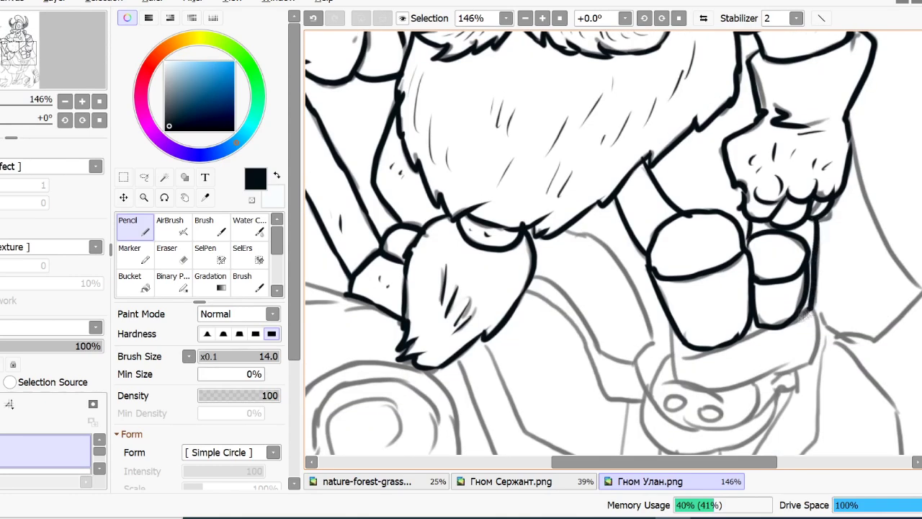
{"action": "mouse_move", "coordinate": [703, 389]}
{"action": "left_mouse_down"}
{"action": "mouse_move", "coordinate": [816, 310]}
{"action": "mouse_move", "coordinate": [692, 352]}
{"action": "mouse_move", "coordinate": [744, 359]}
{"action": "left_mouse_up"}
{"action": "mouse_move", "coordinate": [566, 229]}
{"action": "left_mouse_down"}
{"action": "mouse_move", "coordinate": [652, 329]}
{"action": "mouse_move", "coordinate": [534, 274]}
{"action": "left_mouse_up"}
{"action": "left_click_drag", "start_coordinate": [547, 255], "coordinate": [599, 280]}
{"action": "left_click_drag", "start_coordinate": [607, 303], "coordinate": [647, 386]}
{"action": "mouse_move", "coordinate": [525, 291]}
{"action": "left_mouse_down"}
{"action": "mouse_move", "coordinate": [600, 393]}
{"action": "mouse_move", "coordinate": [640, 400]}
{"action": "left_mouse_up"}
{"action": "left_click_drag", "start_coordinate": [668, 355], "coordinate": [645, 420]}
{"action": "mouse_move", "coordinate": [826, 334]}
{"action": "left_mouse_down"}
{"action": "mouse_move", "coordinate": [881, 335]}
{"action": "mouse_move", "coordinate": [908, 273]}
{"action": "mouse_move", "coordinate": [850, 156]}
{"action": "left_mouse_up"}
- Ink the rounded piece with two studs below the waist band
{"action": "left_click_drag", "start_coordinate": [720, 461], "coordinate": [758, 462]}
{"action": "left_click_drag", "start_coordinate": [921, 253], "coordinate": [921, 289]}
{"action": "mouse_move", "coordinate": [542, 252]}
{"action": "left_mouse_down"}
{"action": "mouse_move", "coordinate": [598, 294]}
{"action": "mouse_move", "coordinate": [674, 239]}
{"action": "left_mouse_up"}
{"action": "left_click_drag", "start_coordinate": [553, 236], "coordinate": [654, 254]}
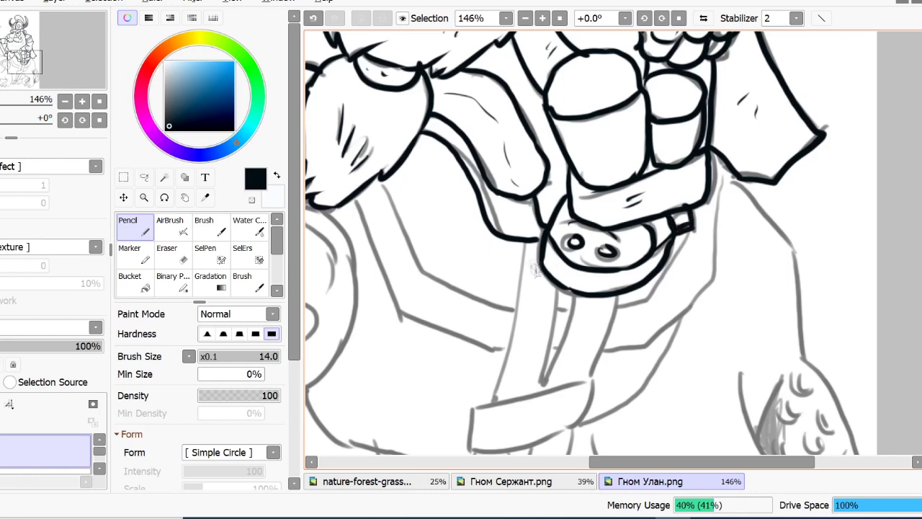
- Ink the two hanging straps and the wide plate joining their lower ends, adding short texture marks
{"action": "left_click_drag", "start_coordinate": [526, 244], "coordinate": [488, 403]}
{"action": "left_click_drag", "start_coordinate": [557, 295], "coordinate": [536, 395]}
{"action": "left_click_drag", "start_coordinate": [577, 292], "coordinate": [555, 367]}
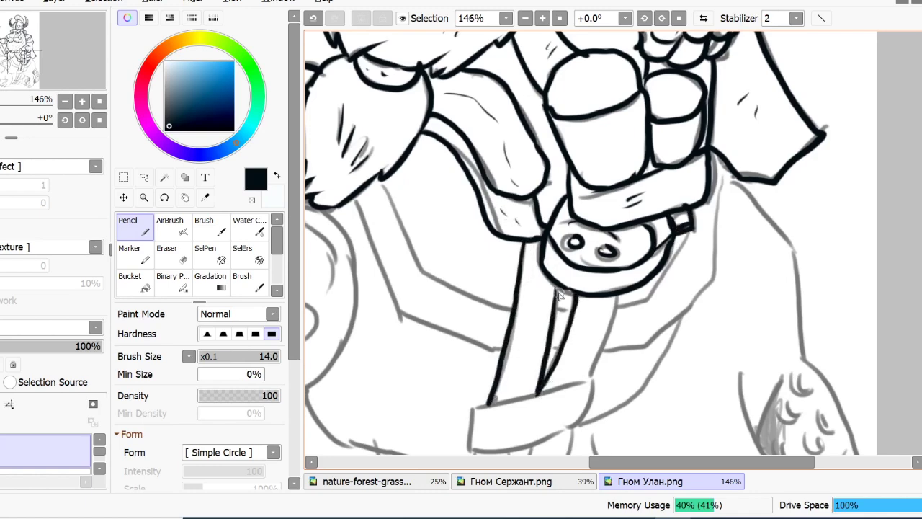
{"action": "left_click_drag", "start_coordinate": [618, 296], "coordinate": [584, 389]}
{"action": "left_click_drag", "start_coordinate": [474, 409], "coordinate": [585, 383]}
{"action": "scroll", "coordinate": [576, 360], "scroll_direction": "down", "scroll_amount": 3}
{"action": "mouse_move", "coordinate": [481, 291]}
{"action": "left_mouse_down"}
{"action": "mouse_move", "coordinate": [466, 334]}
{"action": "mouse_move", "coordinate": [587, 270]}
{"action": "left_mouse_up"}
{"action": "left_click_drag", "start_coordinate": [524, 208], "coordinate": [519, 219]}
{"action": "left_click_drag", "start_coordinate": [535, 234], "coordinate": [530, 246]}
{"action": "left_click_drag", "start_coordinate": [584, 225], "coordinate": [577, 237]}
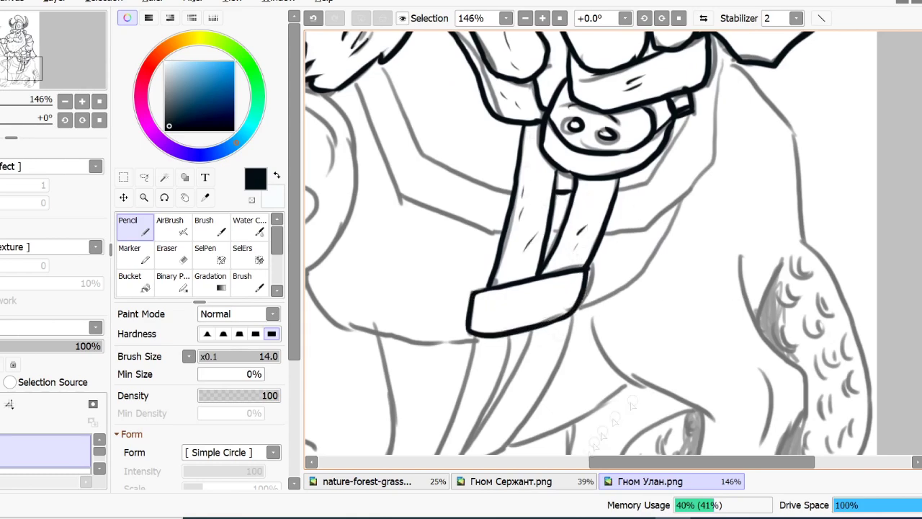
- Ink the mount's angular harness strap on both sides of the hanging straps and add short texture marks
{"action": "scroll", "coordinate": [619, 410], "scroll_direction": "left", "scroll_amount": 3}
{"action": "mouse_move", "coordinate": [479, 76]}
{"action": "left_mouse_down"}
{"action": "mouse_move", "coordinate": [522, 196]}
{"action": "mouse_move", "coordinate": [628, 230]}
{"action": "left_mouse_up"}
{"action": "mouse_move", "coordinate": [504, 57]}
{"action": "left_mouse_down"}
{"action": "mouse_move", "coordinate": [614, 191]}
{"action": "mouse_move", "coordinate": [635, 191]}
{"action": "left_mouse_up"}
{"action": "left_click_drag", "start_coordinate": [499, 77], "coordinate": [491, 105]}
{"action": "left_click_drag", "start_coordinate": [729, 234], "coordinate": [775, 228]}
{"action": "mouse_move", "coordinate": [772, 228]}
{"action": "left_mouse_down"}
{"action": "mouse_move", "coordinate": [840, 163]}
{"action": "mouse_move", "coordinate": [849, 48]}
{"action": "left_mouse_up"}
{"action": "mouse_move", "coordinate": [738, 192]}
{"action": "left_mouse_down"}
{"action": "mouse_move", "coordinate": [793, 161]}
{"action": "mouse_move", "coordinate": [815, 116]}
{"action": "left_mouse_up"}
{"action": "left_click_drag", "start_coordinate": [778, 181], "coordinate": [768, 190]}
{"action": "left_click_drag", "start_coordinate": [808, 163], "coordinate": [798, 177]}
{"action": "left_click_drag", "start_coordinate": [812, 140], "coordinate": [804, 154]}
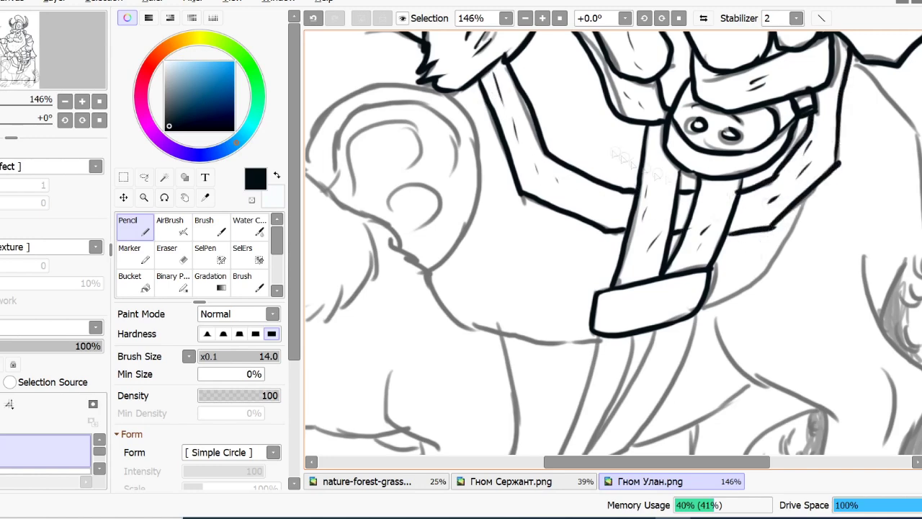
- Ink the long tapering strips hanging below the wide strap plate
{"action": "scroll", "coordinate": [616, 191], "scroll_direction": "down", "scroll_amount": 5}
{"action": "mouse_move", "coordinate": [549, 304]}
{"action": "left_mouse_down"}
{"action": "mouse_move", "coordinate": [613, 295]}
{"action": "mouse_move", "coordinate": [585, 296]}
{"action": "left_mouse_up"}
{"action": "left_click_drag", "start_coordinate": [597, 175], "coordinate": [560, 294]}
{"action": "left_click_drag", "start_coordinate": [632, 173], "coordinate": [583, 296]}
{"action": "left_click_drag", "start_coordinate": [585, 293], "coordinate": [654, 165]}
{"action": "mouse_move", "coordinate": [612, 295]}
{"action": "left_mouse_down"}
{"action": "mouse_move", "coordinate": [690, 178]}
{"action": "mouse_move", "coordinate": [694, 150]}
{"action": "left_mouse_up"}
- Ink the thick, angular piece covering the top of the bear's head, including its front face and jagged lower edge
{"action": "scroll", "coordinate": [592, 310], "scroll_direction": "up", "scroll_amount": 6}
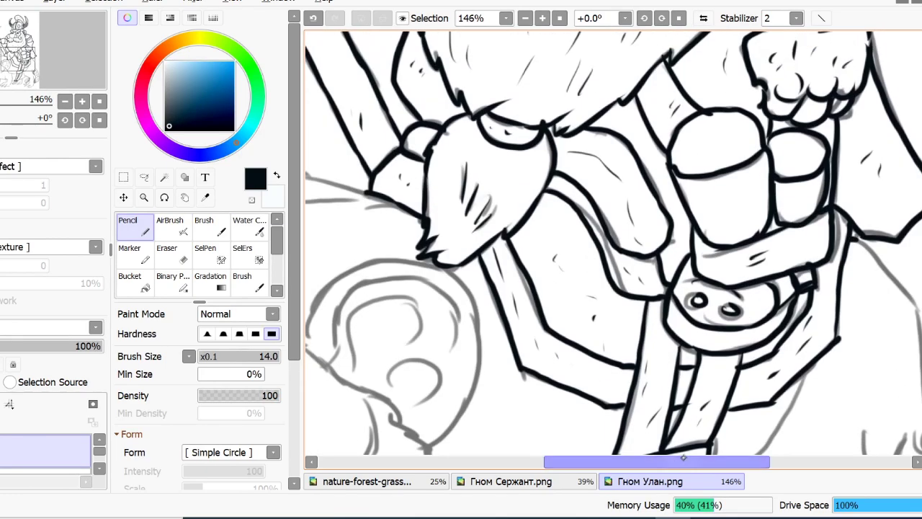
{"action": "left_click_drag", "start_coordinate": [665, 457], "coordinate": [535, 455]}
{"action": "mouse_move", "coordinate": [463, 202]}
{"action": "left_mouse_down"}
{"action": "mouse_move", "coordinate": [435, 237]}
{"action": "mouse_move", "coordinate": [464, 316]}
{"action": "left_mouse_up"}
{"action": "mouse_move", "coordinate": [461, 203]}
{"action": "left_mouse_down"}
{"action": "mouse_move", "coordinate": [513, 220]}
{"action": "mouse_move", "coordinate": [472, 342]}
{"action": "left_mouse_up"}
{"action": "mouse_move", "coordinate": [472, 230]}
{"action": "left_mouse_down"}
{"action": "mouse_move", "coordinate": [472, 315]}
{"action": "mouse_move", "coordinate": [560, 242]}
{"action": "mouse_move", "coordinate": [655, 200]}
{"action": "mouse_move", "coordinate": [752, 203]}
{"action": "left_mouse_up"}
{"action": "mouse_move", "coordinate": [461, 203]}
{"action": "left_mouse_down"}
{"action": "mouse_move", "coordinate": [688, 180]}
{"action": "mouse_move", "coordinate": [745, 206]}
{"action": "left_mouse_up"}
{"action": "left_click_drag", "start_coordinate": [502, 216], "coordinate": [613, 181]}
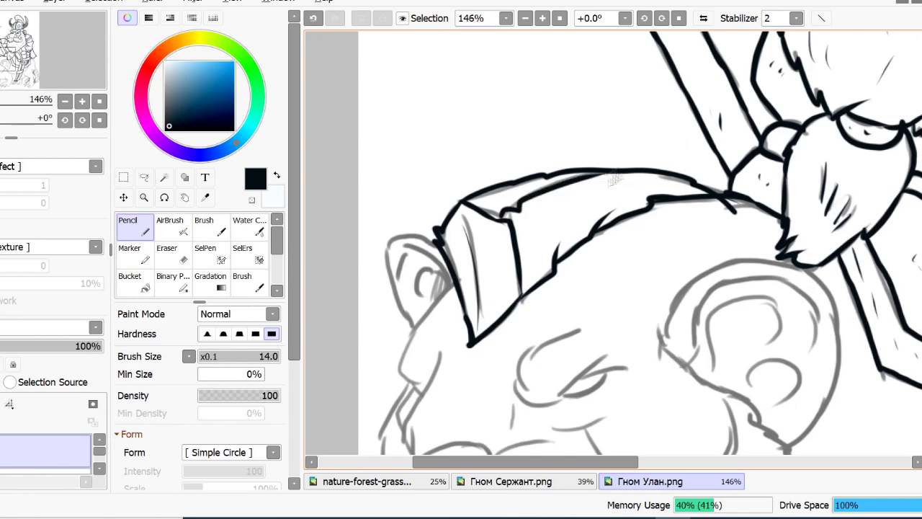
- Ink the bear's near eye with its curved brow, heavy eyelid and lower lid line
{"action": "scroll", "coordinate": [612, 245], "scroll_direction": "down", "scroll_amount": 3}
{"action": "left_click_drag", "start_coordinate": [578, 224], "coordinate": [531, 251]}
{"action": "mouse_move", "coordinate": [537, 243]}
{"action": "left_mouse_down"}
{"action": "mouse_move", "coordinate": [518, 286]}
{"action": "mouse_move", "coordinate": [537, 296]}
{"action": "left_mouse_up"}
{"action": "mouse_move", "coordinate": [537, 296]}
{"action": "left_mouse_down"}
{"action": "mouse_move", "coordinate": [617, 251]}
{"action": "mouse_move", "coordinate": [621, 259]}
{"action": "left_mouse_up"}
{"action": "left_click_drag", "start_coordinate": [564, 287], "coordinate": [595, 271]}
{"action": "left_click_drag", "start_coordinate": [583, 301], "coordinate": [599, 292]}
- Ink the far edge of the bear's forehead and both ears with their inner folds
{"action": "mouse_move", "coordinate": [441, 246]}
{"action": "left_mouse_down"}
{"action": "mouse_move", "coordinate": [417, 289]}
{"action": "mouse_move", "coordinate": [405, 273]}
{"action": "left_mouse_up"}
{"action": "mouse_move", "coordinate": [405, 275]}
{"action": "left_mouse_down"}
{"action": "mouse_move", "coordinate": [414, 222]}
{"action": "mouse_move", "coordinate": [453, 182]}
{"action": "left_mouse_up"}
{"action": "mouse_move", "coordinate": [659, 238]}
{"action": "left_mouse_down"}
{"action": "mouse_move", "coordinate": [831, 178]}
{"action": "mouse_move", "coordinate": [840, 249]}
{"action": "mouse_move", "coordinate": [784, 337]}
{"action": "mouse_move", "coordinate": [735, 171]}
{"action": "mouse_move", "coordinate": [816, 217]}
{"action": "left_mouse_up"}
{"action": "mouse_move", "coordinate": [682, 254]}
{"action": "left_mouse_down"}
{"action": "mouse_move", "coordinate": [772, 217]}
{"action": "mouse_move", "coordinate": [787, 289]}
{"action": "mouse_move", "coordinate": [700, 267]}
{"action": "mouse_move", "coordinate": [783, 337]}
{"action": "left_mouse_up"}
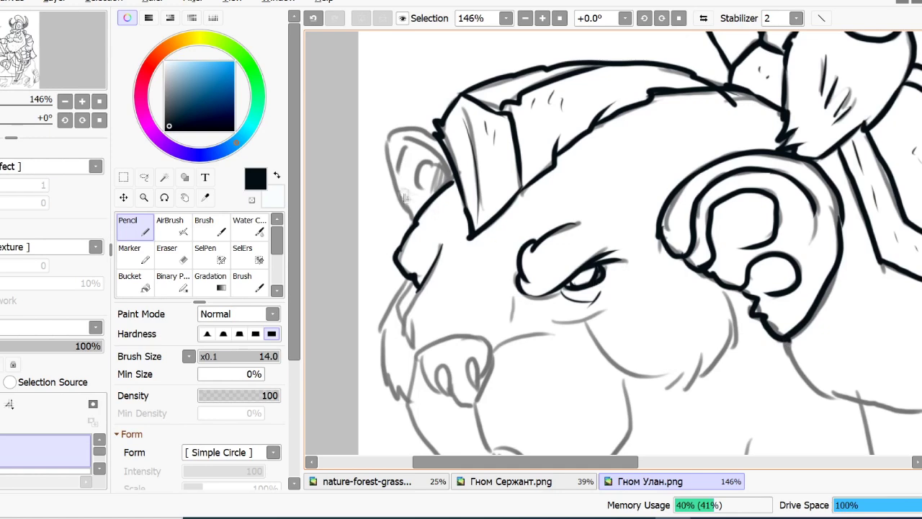
{"action": "left_click_drag", "start_coordinate": [437, 139], "coordinate": [396, 204]}
{"action": "mouse_move", "coordinate": [400, 153]}
{"action": "left_mouse_down"}
{"action": "mouse_move", "coordinate": [452, 185]}
{"action": "mouse_move", "coordinate": [454, 195]}
{"action": "left_mouse_up"}
- Ink the far side of the bear's face and the nose with its two nostrils
{"action": "left_click_drag", "start_coordinate": [421, 284], "coordinate": [418, 355]}
{"action": "mouse_move", "coordinate": [416, 283]}
{"action": "left_mouse_down"}
{"action": "mouse_move", "coordinate": [399, 317]}
{"action": "mouse_move", "coordinate": [381, 329]}
{"action": "left_mouse_up"}
{"action": "mouse_move", "coordinate": [381, 328]}
{"action": "left_mouse_down"}
{"action": "mouse_move", "coordinate": [390, 381]}
{"action": "mouse_move", "coordinate": [411, 403]}
{"action": "left_mouse_up"}
{"action": "left_click_drag", "start_coordinate": [410, 403], "coordinate": [418, 354]}
{"action": "mouse_move", "coordinate": [418, 354]}
{"action": "left_mouse_down"}
{"action": "mouse_move", "coordinate": [439, 341]}
{"action": "mouse_move", "coordinate": [495, 366]}
{"action": "mouse_move", "coordinate": [484, 389]}
{"action": "left_mouse_up"}
{"action": "mouse_move", "coordinate": [476, 360]}
{"action": "left_mouse_down"}
{"action": "mouse_move", "coordinate": [469, 385]}
{"action": "mouse_move", "coordinate": [432, 389]}
{"action": "left_mouse_up"}
{"action": "left_click_drag", "start_coordinate": [445, 367], "coordinate": [447, 389]}
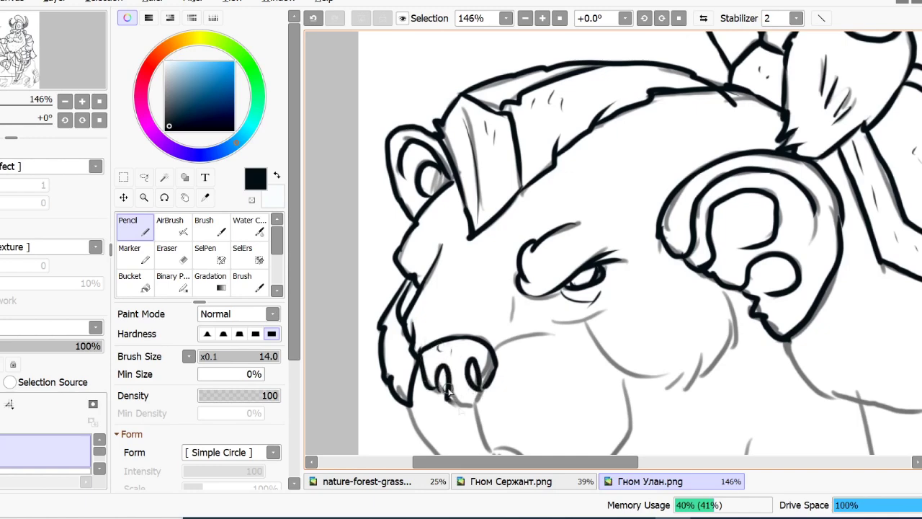
- Ink the upper muzzle line behind the bear's nose and the wrinkles beneath its near eye
{"action": "left_click_drag", "start_coordinate": [494, 346], "coordinate": [551, 333]}
{"action": "left_click_drag", "start_coordinate": [551, 322], "coordinate": [607, 306]}
{"action": "left_click_drag", "start_coordinate": [529, 303], "coordinate": [567, 287]}
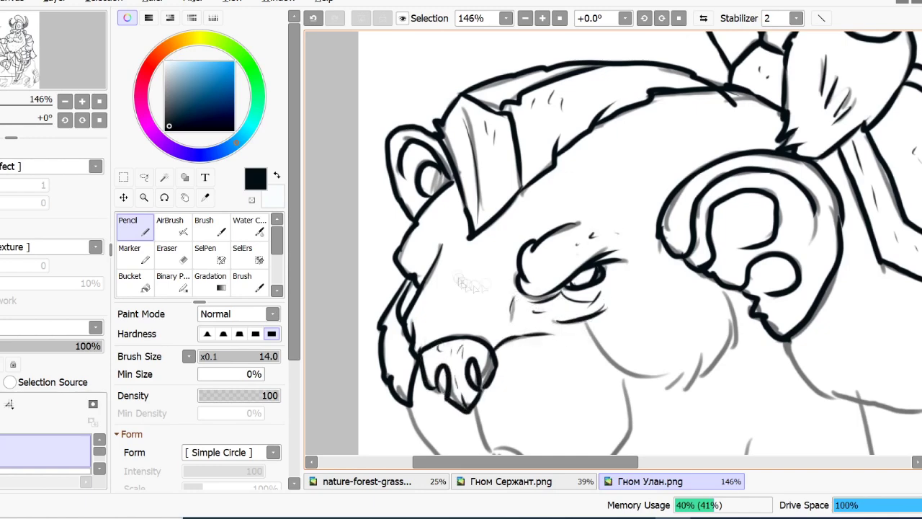
- Ink the bear's ragged cheek fur, the near side of its muzzle and the drooping far lip
{"action": "scroll", "coordinate": [605, 182], "scroll_direction": "down", "scroll_amount": 3}
{"action": "left_click_drag", "start_coordinate": [584, 217], "coordinate": [669, 282]}
{"action": "mouse_move", "coordinate": [723, 189]}
{"action": "left_mouse_down"}
{"action": "mouse_move", "coordinate": [702, 268]}
{"action": "mouse_move", "coordinate": [645, 282]}
{"action": "left_mouse_up"}
{"action": "mouse_move", "coordinate": [412, 286]}
{"action": "left_mouse_down"}
{"action": "mouse_move", "coordinate": [423, 339]}
{"action": "mouse_move", "coordinate": [467, 384]}
{"action": "mouse_move", "coordinate": [465, 308]}
{"action": "left_mouse_up"}
{"action": "mouse_move", "coordinate": [513, 353]}
{"action": "left_mouse_down"}
{"action": "mouse_move", "coordinate": [569, 389]}
{"action": "mouse_move", "coordinate": [627, 274]}
{"action": "left_mouse_up"}
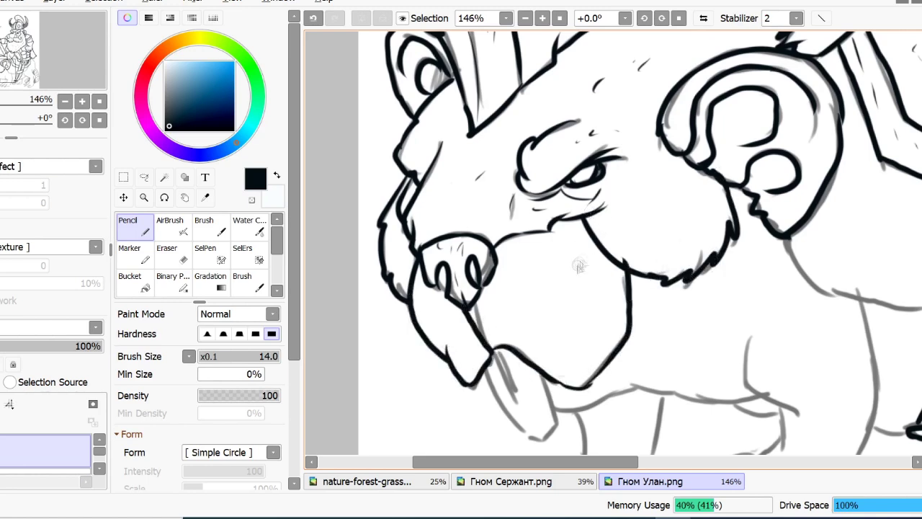
- Ink the bear's long front tooth, lower jaw line and the whisker dots on its muzzle
{"action": "scroll", "coordinate": [605, 243], "scroll_direction": "down", "scroll_amount": 4}
{"action": "mouse_move", "coordinate": [487, 236]}
{"action": "left_mouse_down"}
{"action": "mouse_move", "coordinate": [524, 302]}
{"action": "mouse_move", "coordinate": [556, 301]}
{"action": "left_mouse_up"}
{"action": "left_click_drag", "start_coordinate": [556, 301], "coordinate": [542, 245]}
{"action": "mouse_move", "coordinate": [495, 217]}
{"action": "left_mouse_down"}
{"action": "mouse_move", "coordinate": [520, 265]}
{"action": "mouse_move", "coordinate": [628, 249]}
{"action": "left_mouse_up"}
- Ink the claws and toes of the bear's near front paw and the toes of its far front paw
{"action": "left_click_drag", "start_coordinate": [697, 353], "coordinate": [648, 388]}
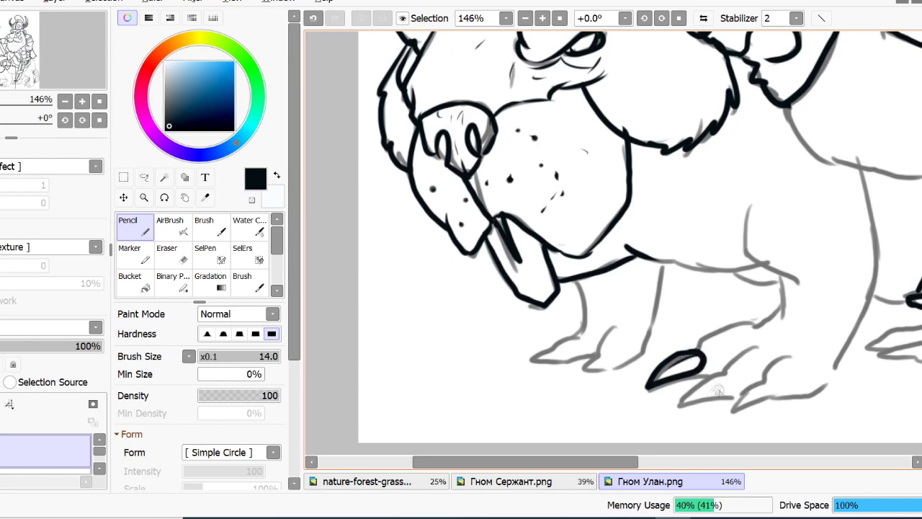
{"action": "left_click_drag", "start_coordinate": [721, 376], "coordinate": [677, 411]}
{"action": "left_click_drag", "start_coordinate": [777, 390], "coordinate": [732, 413]}
{"action": "mouse_move", "coordinate": [610, 364]}
{"action": "left_mouse_down"}
{"action": "mouse_move", "coordinate": [573, 376]}
{"action": "mouse_move", "coordinate": [520, 360]}
{"action": "left_mouse_up"}
{"action": "left_click_drag", "start_coordinate": [686, 352], "coordinate": [779, 308]}
{"action": "left_click_drag", "start_coordinate": [765, 348], "coordinate": [717, 378]}
{"action": "left_click_drag", "start_coordinate": [802, 356], "coordinate": [757, 389]}
{"action": "left_click_drag", "start_coordinate": [846, 362], "coordinate": [792, 393]}
- Ink the near foreleg's elbow and shoulder folds, the chest underline and both sides of the far foreleg
{"action": "mouse_move", "coordinate": [793, 275]}
{"action": "left_mouse_down"}
{"action": "mouse_move", "coordinate": [782, 317]}
{"action": "mouse_move", "coordinate": [724, 261]}
{"action": "left_mouse_up"}
{"action": "left_click_drag", "start_coordinate": [742, 189], "coordinate": [729, 245]}
{"action": "left_click_drag", "start_coordinate": [749, 205], "coordinate": [753, 252]}
{"action": "left_click_drag", "start_coordinate": [767, 270], "coordinate": [666, 263]}
{"action": "left_click_drag", "start_coordinate": [580, 281], "coordinate": [584, 331]}
{"action": "mouse_move", "coordinate": [596, 320]}
{"action": "left_mouse_down"}
{"action": "mouse_move", "coordinate": [555, 345]}
{"action": "mouse_move", "coordinate": [592, 353]}
{"action": "left_mouse_up"}
{"action": "mouse_move", "coordinate": [639, 355]}
{"action": "left_mouse_down"}
{"action": "mouse_move", "coordinate": [611, 373]}
{"action": "mouse_move", "coordinate": [661, 265]}
{"action": "left_mouse_up"}
- Ink the back of the near foreleg, the saddle blanket's lower edge and the hanging straps with the stirrup
{"action": "left_click_drag", "start_coordinate": [617, 460], "coordinate": [694, 460]}
{"action": "left_click_drag", "start_coordinate": [524, 269], "coordinate": [576, 285]}
{"action": "mouse_move", "coordinate": [635, 364]}
{"action": "left_mouse_down"}
{"action": "mouse_move", "coordinate": [667, 254]}
{"action": "mouse_move", "coordinate": [651, 171]}
{"action": "left_mouse_up"}
{"action": "left_click_drag", "start_coordinate": [921, 339], "coordinate": [921, 288]}
{"action": "mouse_move", "coordinate": [579, 314]}
{"action": "left_mouse_down"}
{"action": "mouse_move", "coordinate": [614, 370]}
{"action": "mouse_move", "coordinate": [698, 389]}
{"action": "mouse_move", "coordinate": [755, 381]}
{"action": "left_mouse_up"}
{"action": "left_click_drag", "start_coordinate": [669, 462], "coordinate": [742, 462]}
{"action": "left_click_drag", "start_coordinate": [653, 349], "coordinate": [705, 327]}
{"action": "scroll", "coordinate": [705, 328], "scroll_direction": "down", "scroll_amount": 5}
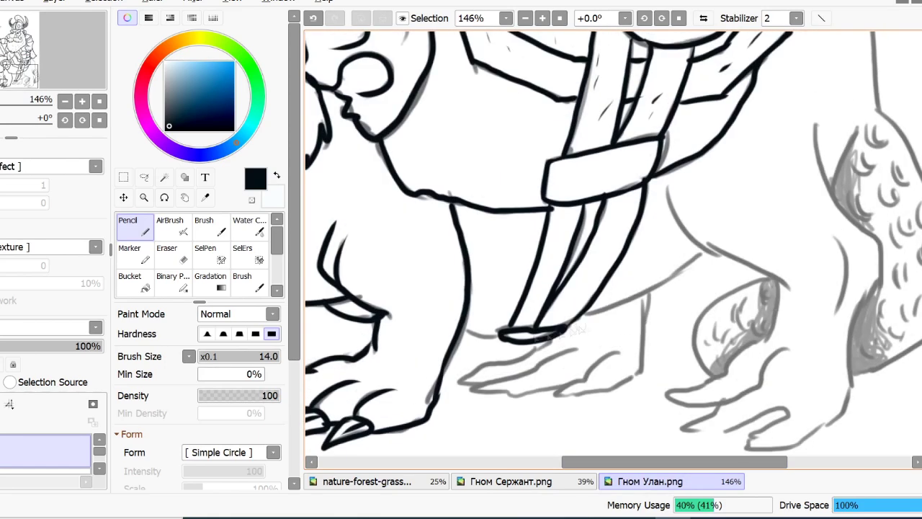
- Ink the bear's belly line and near thigh front, plus the far hind leg with its clawed paw
{"action": "left_click_drag", "start_coordinate": [574, 320], "coordinate": [712, 247]}
{"action": "mouse_move", "coordinate": [664, 181]}
{"action": "left_mouse_down"}
{"action": "mouse_move", "coordinate": [711, 261]}
{"action": "mouse_move", "coordinate": [789, 298]}
{"action": "left_mouse_up"}
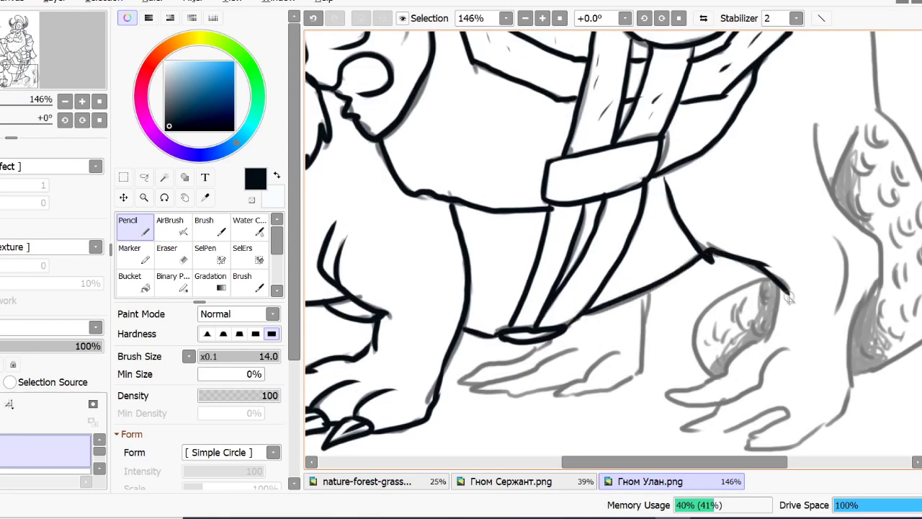
{"action": "left_click_drag", "start_coordinate": [585, 384], "coordinate": [590, 390]}
{"action": "mouse_move", "coordinate": [512, 385]}
{"action": "left_mouse_down"}
{"action": "mouse_move", "coordinate": [476, 391]}
{"action": "mouse_move", "coordinate": [513, 388]}
{"action": "left_mouse_up"}
{"action": "left_click_drag", "start_coordinate": [491, 373], "coordinate": [488, 378]}
{"action": "left_click_drag", "start_coordinate": [587, 378], "coordinate": [620, 352]}
{"action": "mouse_move", "coordinate": [583, 396]}
{"action": "left_mouse_down"}
{"action": "mouse_move", "coordinate": [630, 387]}
{"action": "mouse_move", "coordinate": [653, 290]}
{"action": "left_mouse_up"}
{"action": "mouse_move", "coordinate": [511, 377]}
{"action": "left_mouse_down"}
{"action": "mouse_move", "coordinate": [576, 350]}
{"action": "mouse_move", "coordinate": [559, 392]}
{"action": "left_mouse_up"}
{"action": "mouse_move", "coordinate": [480, 368]}
{"action": "left_mouse_down"}
{"action": "mouse_move", "coordinate": [528, 357]}
{"action": "mouse_move", "coordinate": [552, 340]}
{"action": "left_mouse_up"}
{"action": "left_click_drag", "start_coordinate": [494, 378], "coordinate": [512, 371]}
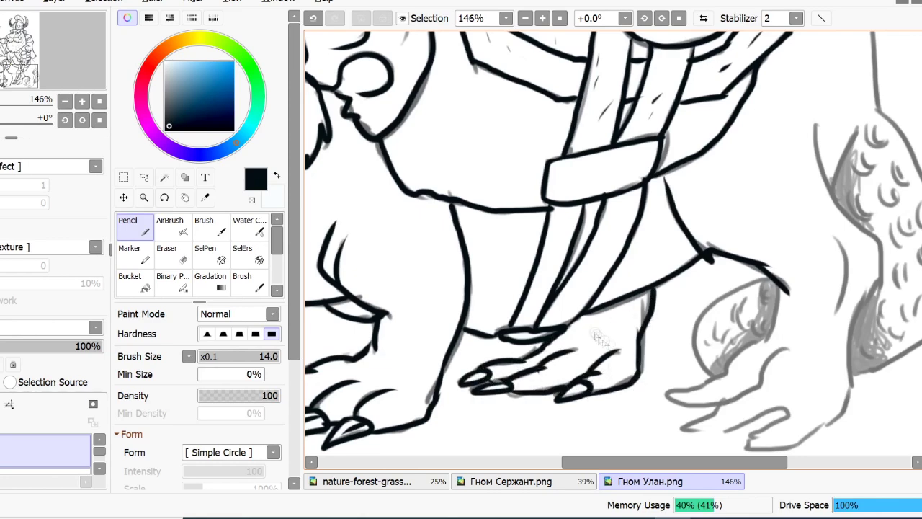
- Ink the near hind paw with its three claws, toe lines and ankle contour
{"action": "scroll", "coordinate": [768, 333], "scroll_direction": "down", "scroll_amount": 3}
{"action": "left_click_drag", "start_coordinate": [719, 295], "coordinate": [722, 301]}
{"action": "mouse_move", "coordinate": [696, 266]}
{"action": "left_mouse_down"}
{"action": "mouse_move", "coordinate": [661, 274]}
{"action": "mouse_move", "coordinate": [698, 274]}
{"action": "mouse_move", "coordinate": [694, 308]}
{"action": "left_mouse_up"}
{"action": "mouse_move", "coordinate": [793, 282]}
{"action": "left_mouse_down"}
{"action": "mouse_move", "coordinate": [753, 317]}
{"action": "mouse_move", "coordinate": [857, 261]}
{"action": "mouse_move", "coordinate": [843, 288]}
{"action": "left_mouse_up"}
{"action": "mouse_move", "coordinate": [713, 309]}
{"action": "left_mouse_down"}
{"action": "mouse_move", "coordinate": [792, 285]}
{"action": "mouse_move", "coordinate": [774, 256]}
{"action": "left_mouse_up"}
{"action": "left_click_drag", "start_coordinate": [749, 268], "coordinate": [790, 226]}
{"action": "left_click_drag", "start_coordinate": [690, 273], "coordinate": [749, 229]}
{"action": "left_click_drag", "start_coordinate": [812, 186], "coordinate": [813, 198]}
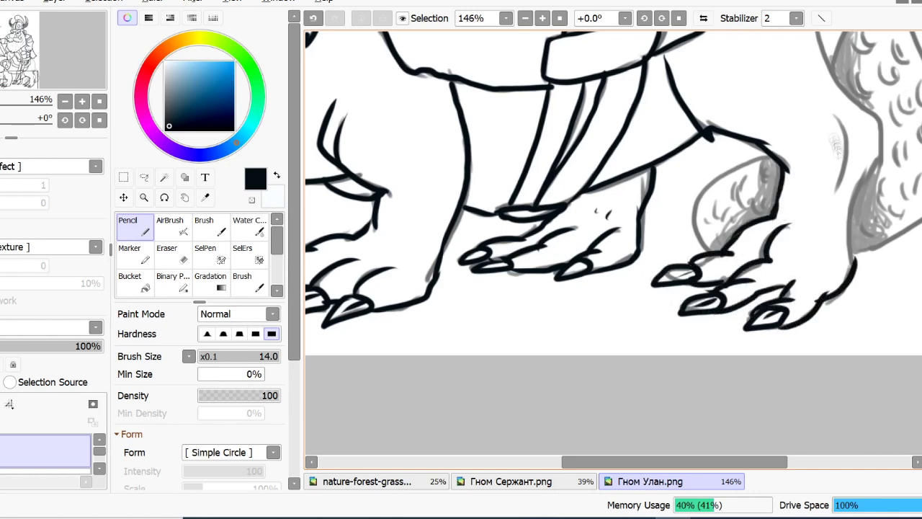
- Ink the back contour of the near hind leg, its inner muscle curve and the rump line
{"action": "left_click_drag", "start_coordinate": [828, 111], "coordinate": [849, 220]}
{"action": "mouse_move", "coordinate": [852, 265]}
{"action": "left_mouse_down"}
{"action": "mouse_move", "coordinate": [879, 144]}
{"action": "mouse_move", "coordinate": [827, 66]}
{"action": "left_mouse_up"}
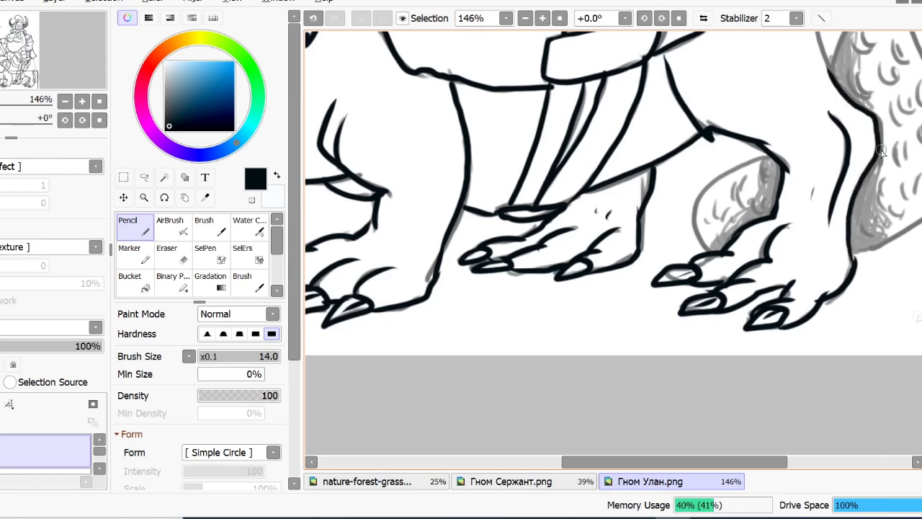
{"action": "scroll", "coordinate": [829, 72], "scroll_direction": "up", "scroll_amount": 4}
{"action": "left_click_drag", "start_coordinate": [827, 329], "coordinate": [811, 249]}
{"action": "left_click_drag", "start_coordinate": [834, 326], "coordinate": [856, 258]}
{"action": "mouse_move", "coordinate": [807, 63]}
{"action": "left_mouse_down"}
{"action": "mouse_move", "coordinate": [834, 94]}
{"action": "mouse_move", "coordinate": [877, 208]}
{"action": "mouse_move", "coordinate": [879, 246]}
{"action": "left_mouse_up"}
{"action": "mouse_move", "coordinate": [880, 246]}
{"action": "left_mouse_down"}
{"action": "mouse_move", "coordinate": [847, 272]}
{"action": "mouse_move", "coordinate": [835, 310]}
{"action": "left_mouse_up"}
- Ink the outline of the scaly tail behind the hind leg and its tip between the legs
{"action": "scroll", "coordinate": [834, 308], "scroll_direction": "down", "scroll_amount": 3}
{"action": "left_click_drag", "start_coordinate": [604, 462], "coordinate": [673, 463]}
{"action": "scroll", "coordinate": [864, 302], "scroll_direction": "up", "scroll_amount": 2}
{"action": "mouse_move", "coordinate": [684, 154]}
{"action": "left_mouse_down"}
{"action": "mouse_move", "coordinate": [745, 264]}
{"action": "mouse_move", "coordinate": [753, 346]}
{"action": "mouse_move", "coordinate": [662, 417]}
{"action": "left_mouse_up"}
{"action": "left_click_drag", "start_coordinate": [576, 321], "coordinate": [518, 417]}
- Ink small curved scale marks over both visible parts of the tail
{"action": "left_click_drag", "start_coordinate": [677, 173], "coordinate": [692, 191]}
{"action": "left_click_drag", "start_coordinate": [661, 205], "coordinate": [704, 226]}
{"action": "left_click_drag", "start_coordinate": [690, 225], "coordinate": [668, 256]}
{"action": "left_click_drag", "start_coordinate": [726, 252], "coordinate": [723, 271]}
{"action": "mouse_move", "coordinate": [700, 270]}
{"action": "left_mouse_down"}
{"action": "mouse_move", "coordinate": [696, 298]}
{"action": "mouse_move", "coordinate": [728, 309]}
{"action": "left_mouse_up"}
{"action": "mouse_move", "coordinate": [709, 302]}
{"action": "left_mouse_down"}
{"action": "mouse_move", "coordinate": [697, 342]}
{"action": "mouse_move", "coordinate": [726, 348]}
{"action": "left_mouse_up"}
{"action": "left_click_drag", "start_coordinate": [713, 345], "coordinate": [690, 379]}
{"action": "left_click_drag", "start_coordinate": [678, 378], "coordinate": [666, 402]}
{"action": "mouse_move", "coordinate": [578, 330]}
{"action": "left_mouse_down"}
{"action": "mouse_move", "coordinate": [569, 349]}
{"action": "mouse_move", "coordinate": [541, 365]}
{"action": "left_mouse_up"}
{"action": "left_click_drag", "start_coordinate": [525, 361], "coordinate": [516, 385]}
- Add short fur ticks across the bear's flank, hind leg, belly and front shoulder
{"action": "mouse_move", "coordinate": [481, 216]}
{"action": "left_mouse_down"}
{"action": "mouse_move", "coordinate": [477, 229]}
{"action": "mouse_move", "coordinate": [519, 242]}
{"action": "left_mouse_up"}
{"action": "left_click_drag", "start_coordinate": [575, 183], "coordinate": [573, 199]}
{"action": "left_click_drag", "start_coordinate": [611, 334], "coordinate": [604, 352]}
{"action": "left_click_drag", "start_coordinate": [458, 289], "coordinate": [454, 302]}
{"action": "left_click_drag", "start_coordinate": [463, 294], "coordinate": [456, 310]}
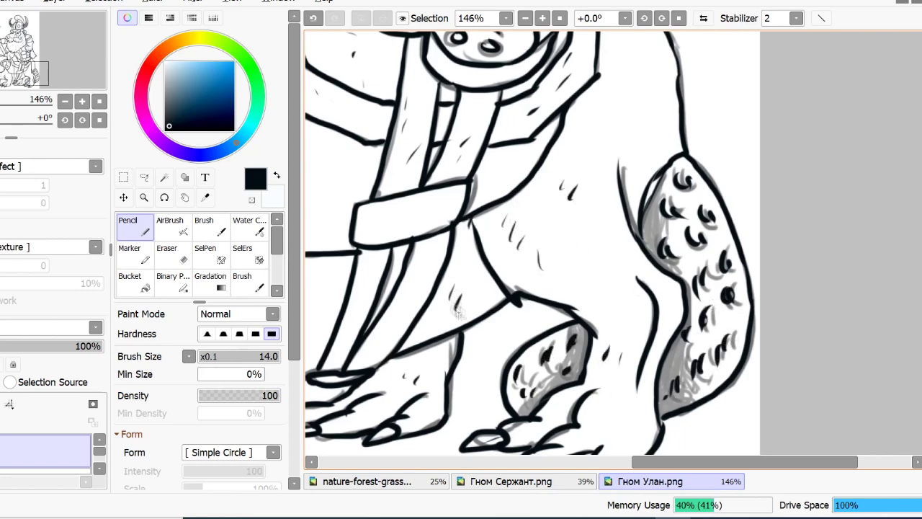
{"action": "left_click_drag", "start_coordinate": [727, 462], "coordinate": [606, 461]}
{"action": "left_click_drag", "start_coordinate": [498, 222], "coordinate": [489, 233]}
{"action": "left_click_drag", "start_coordinate": [506, 225], "coordinate": [490, 243]}
{"action": "left_click_drag", "start_coordinate": [507, 236], "coordinate": [492, 254]}
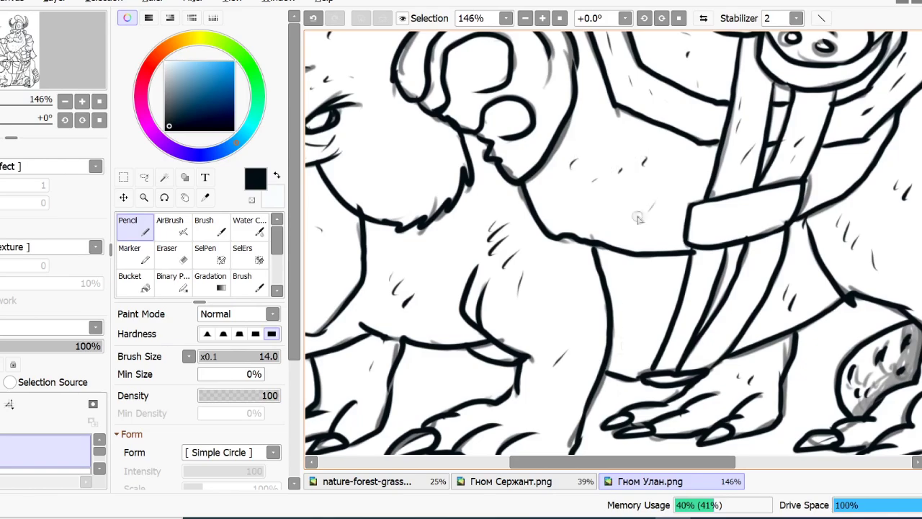
{"action": "left_click_drag", "start_coordinate": [641, 462], "coordinate": [559, 462]}
{"action": "left_click_drag", "start_coordinate": [921, 288], "coordinate": [921, 198]}
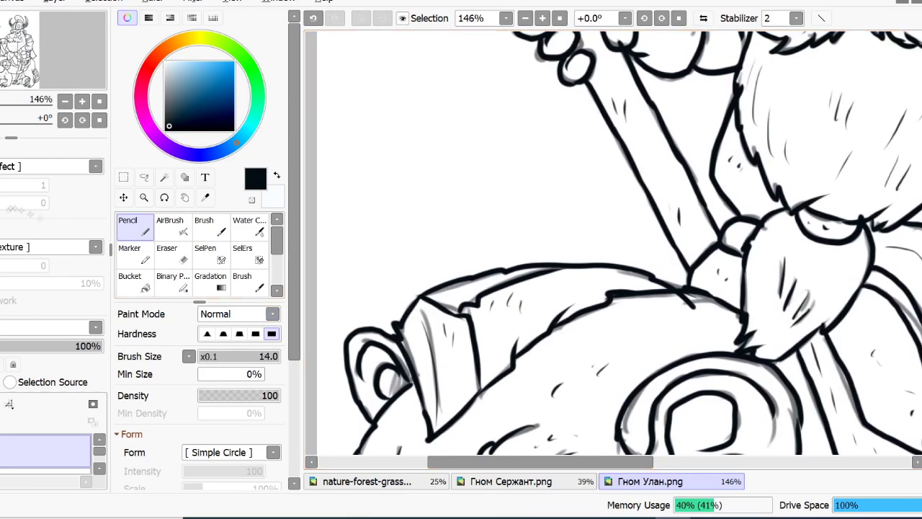
- Ink the outline of the polearm's curved blade and its side spike above the socket
{"action": "left_click", "coordinate": [100, 469]}
{"action": "left_click", "coordinate": [21, 101]}
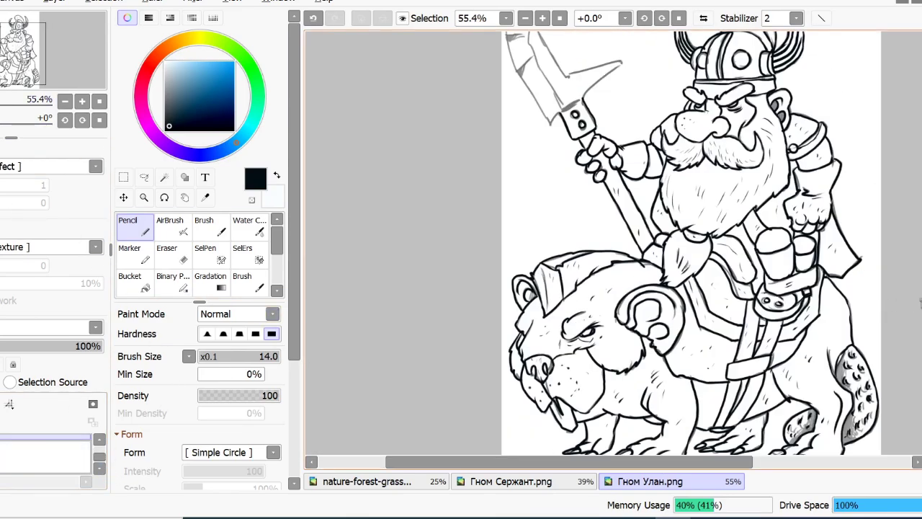
{"action": "left_click_drag", "start_coordinate": [920, 303], "coordinate": [920, 265]}
{"action": "left_click", "coordinate": [7, 101]}
{"action": "left_click_drag", "start_coordinate": [921, 202], "coordinate": [921, 161]}
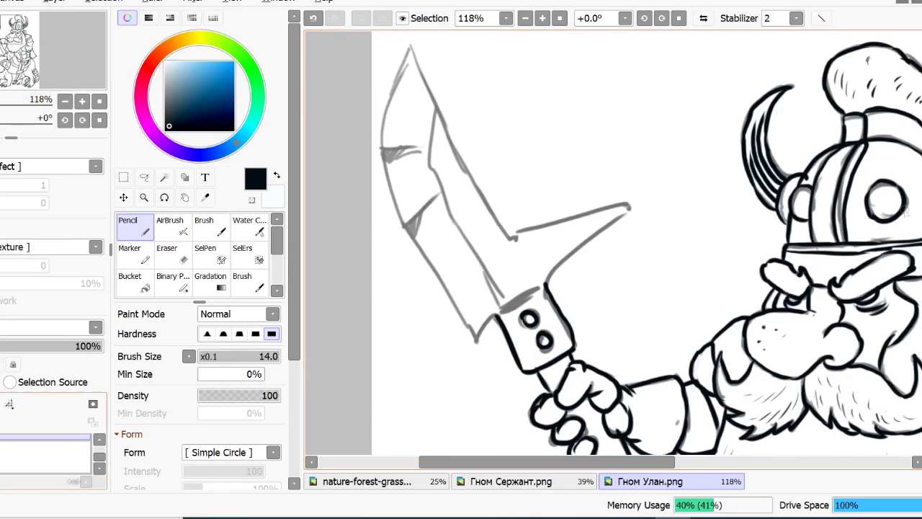
{"action": "mouse_move", "coordinate": [497, 316]}
{"action": "left_mouse_down"}
{"action": "mouse_move", "coordinate": [538, 288]}
{"action": "mouse_move", "coordinate": [474, 336]}
{"action": "mouse_move", "coordinate": [396, 205]}
{"action": "mouse_move", "coordinate": [386, 121]}
{"action": "mouse_move", "coordinate": [409, 49]}
{"action": "mouse_move", "coordinate": [503, 234]}
{"action": "mouse_move", "coordinate": [540, 270]}
{"action": "left_mouse_up"}
{"action": "mouse_move", "coordinate": [516, 238]}
{"action": "left_mouse_down"}
{"action": "mouse_move", "coordinate": [588, 216]}
{"action": "mouse_move", "coordinate": [547, 277]}
{"action": "mouse_move", "coordinate": [609, 214]}
{"action": "left_mouse_up"}
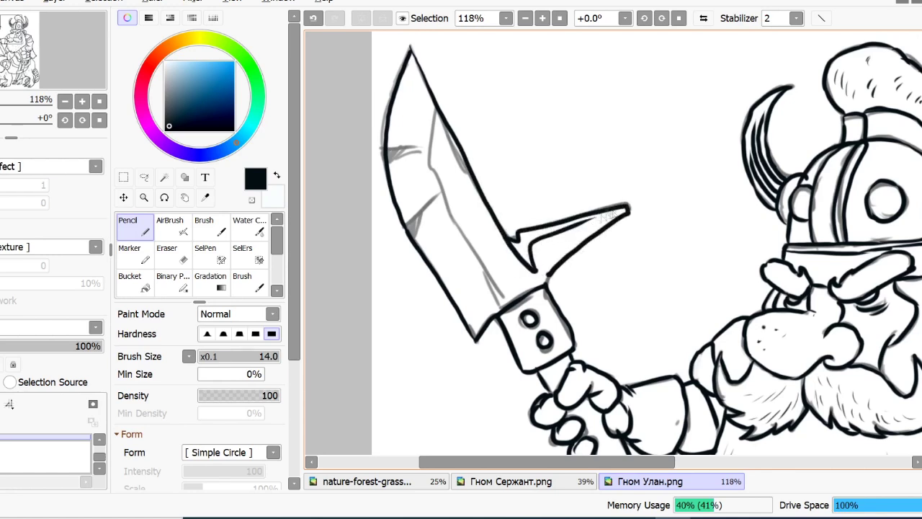
- Ink the blade's inner bevel line and notches, and add small scratch marks on the blade and spike
{"action": "mouse_move", "coordinate": [436, 108]}
{"action": "left_mouse_down"}
{"action": "mouse_move", "coordinate": [428, 157]}
{"action": "mouse_move", "coordinate": [450, 223]}
{"action": "mouse_move", "coordinate": [501, 304]}
{"action": "left_mouse_up"}
{"action": "left_click_drag", "start_coordinate": [388, 152], "coordinate": [419, 148]}
{"action": "left_click_drag", "start_coordinate": [408, 226], "coordinate": [436, 196]}
{"action": "left_click_drag", "start_coordinate": [413, 111], "coordinate": [418, 123]}
{"action": "left_click_drag", "start_coordinate": [390, 187], "coordinate": [402, 184]}
{"action": "left_click_drag", "start_coordinate": [432, 250], "coordinate": [442, 248]}
{"action": "left_click_drag", "start_coordinate": [452, 258], "coordinate": [461, 274]}
{"action": "left_click_drag", "start_coordinate": [565, 232], "coordinate": [559, 248]}
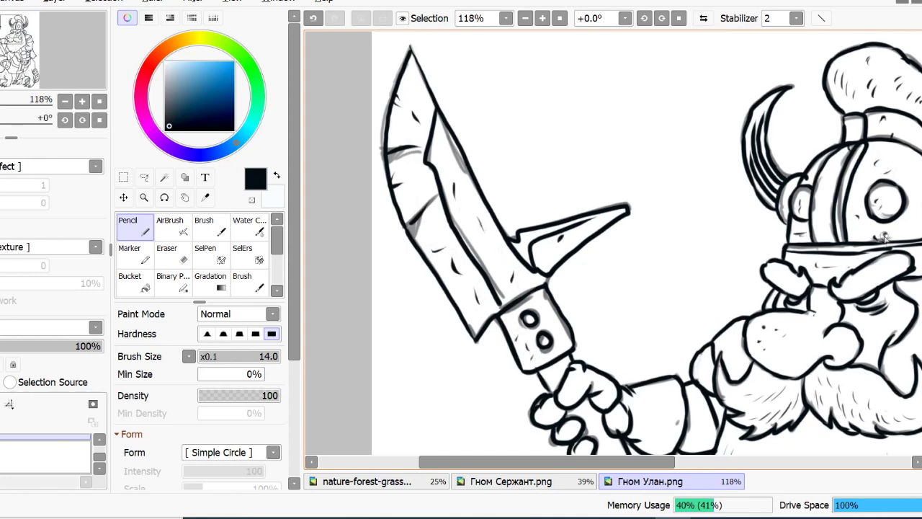
- Hide the grey sketch and add a new layer for the flat colours
{"action": "left_click_drag", "start_coordinate": [27, 103], "coordinate": [18, 103]}
{"action": "left_click_drag", "start_coordinate": [17, 42], "coordinate": [17, 50]}
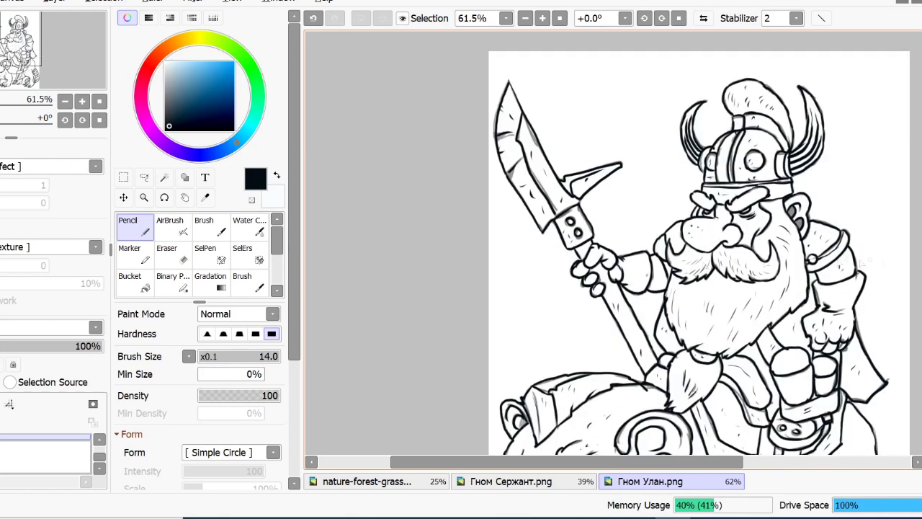
{"action": "left_click_drag", "start_coordinate": [18, 103], "coordinate": [25, 103]}
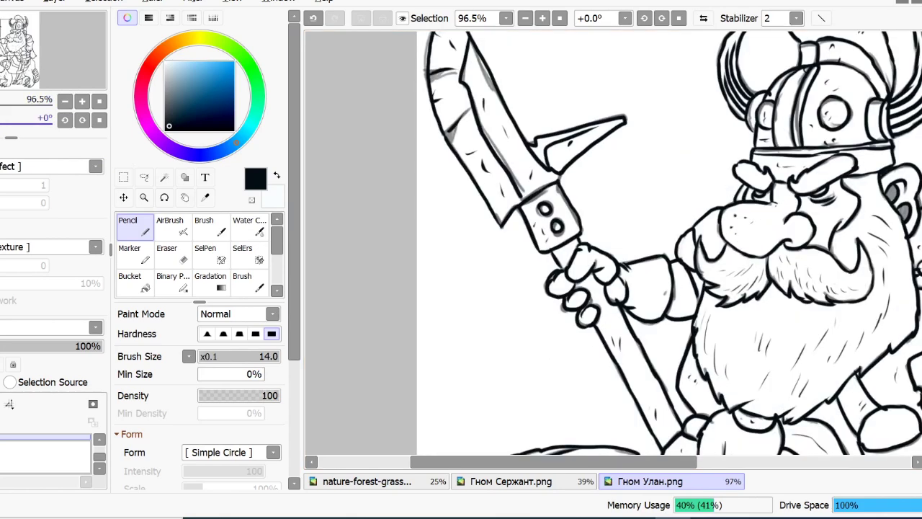
{"action": "left_click", "coordinate": [0, 458]}
{"action": "left_click", "coordinate": [11, 467]}
{"action": "left_click", "coordinate": [1, 404]}
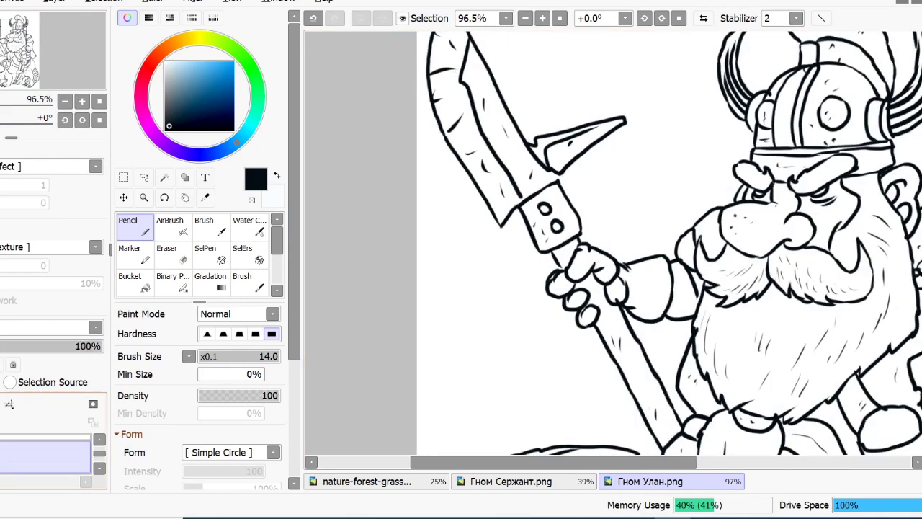
- Choose a muted blue-grey and close the outline gaps where the blade and spike meet the socket
{"action": "left_click", "coordinate": [175, 86]}
{"action": "left_click", "coordinate": [136, 282]}
{"action": "left_click", "coordinate": [497, 148]}
{"action": "key", "text": "ctrl+z"}
{"action": "left_click", "coordinate": [132, 232]}
{"action": "left_click", "coordinate": [521, 193]}
{"action": "left_click", "coordinate": [558, 179]}
- Fill the blade's bevelled edge and the side spike with blue-grey, and erase the excess along the spike's upper bevel
{"action": "left_click", "coordinate": [136, 282]}
{"action": "left_click", "coordinate": [496, 160]}
{"action": "left_click", "coordinate": [567, 150]}
{"action": "left_click", "coordinate": [542, 149]}
{"action": "left_click", "coordinate": [173, 254]}
{"action": "mouse_move", "coordinate": [536, 147]}
{"action": "left_mouse_down"}
{"action": "mouse_move", "coordinate": [541, 156]}
{"action": "mouse_move", "coordinate": [543, 141]}
{"action": "mouse_move", "coordinate": [597, 126]}
{"action": "left_mouse_up"}
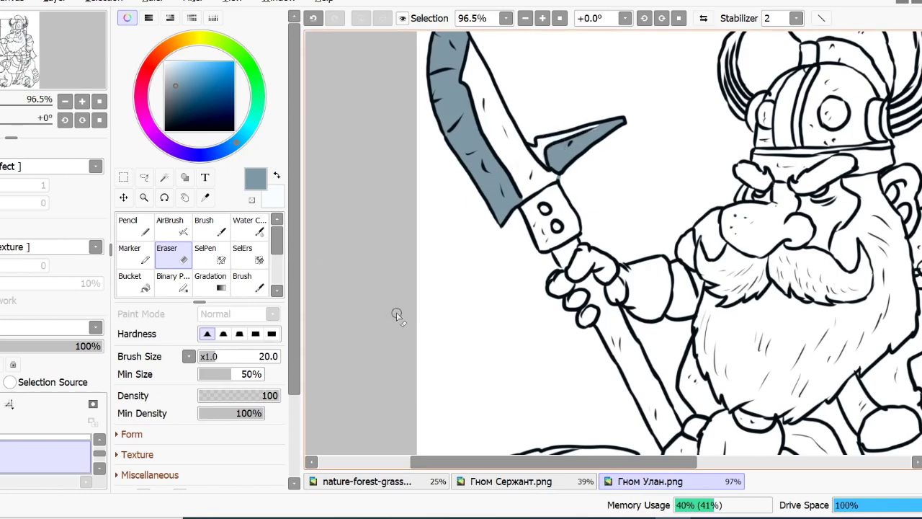
- Fill the gnome's tunic areas around the beard with the same blue-grey
{"action": "left_click", "coordinate": [135, 282]}
{"action": "left_click", "coordinate": [2, 105]}
{"action": "left_click_drag", "start_coordinate": [921, 209], "coordinate": [921, 248]}
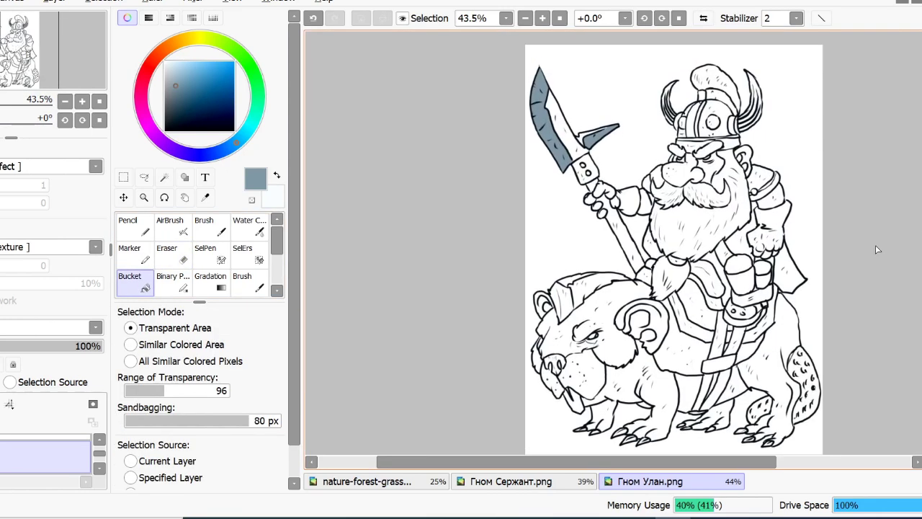
{"action": "left_click", "coordinate": [736, 249]}
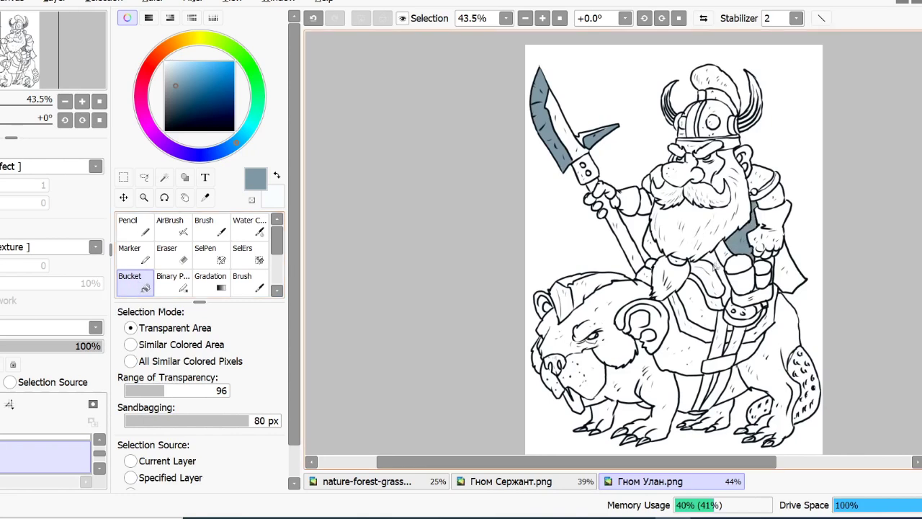
{"action": "left_click", "coordinate": [715, 268]}
{"action": "left_click", "coordinate": [657, 245]}
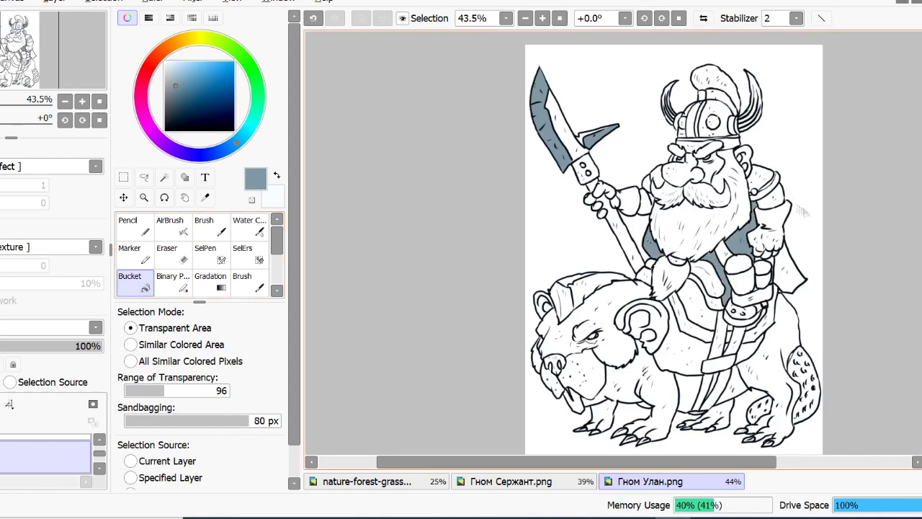
- Fill the helmet's dome and far side panel with a brownish orange, and undo the last stray fill
{"action": "left_click", "coordinate": [170, 47]}
{"action": "left_click", "coordinate": [218, 82]}
{"action": "left_click", "coordinate": [683, 123]}
{"action": "left_click", "coordinate": [708, 112]}
{"action": "left_click", "coordinate": [2, 2]}
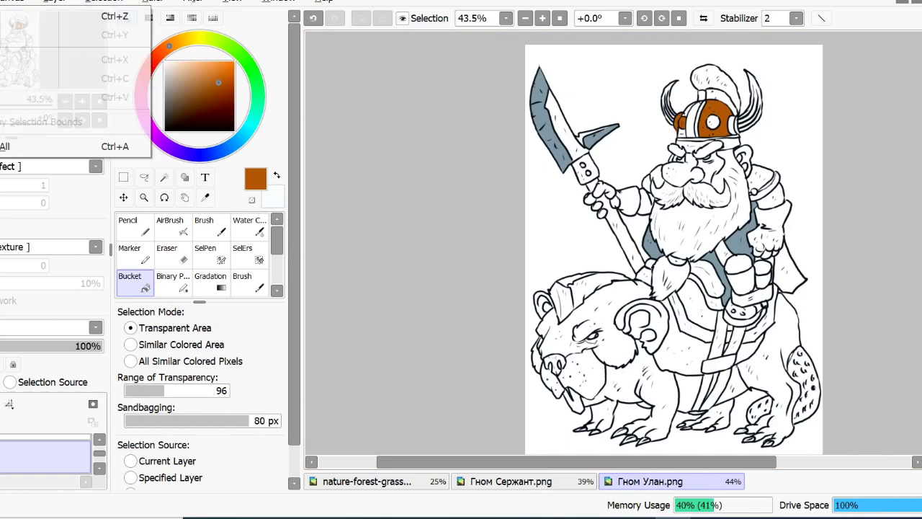
{"action": "left_click", "coordinate": [21, 17]}
- Close the gap between the gnome's far arm and beard with a small brownish-orange dab
{"action": "left_click", "coordinate": [29, 105]}
{"action": "left_click", "coordinate": [134, 229]}
{"action": "scroll", "coordinate": [612, 242], "scroll_direction": "up", "scroll_amount": 4}
{"action": "left_click", "coordinate": [742, 375]}
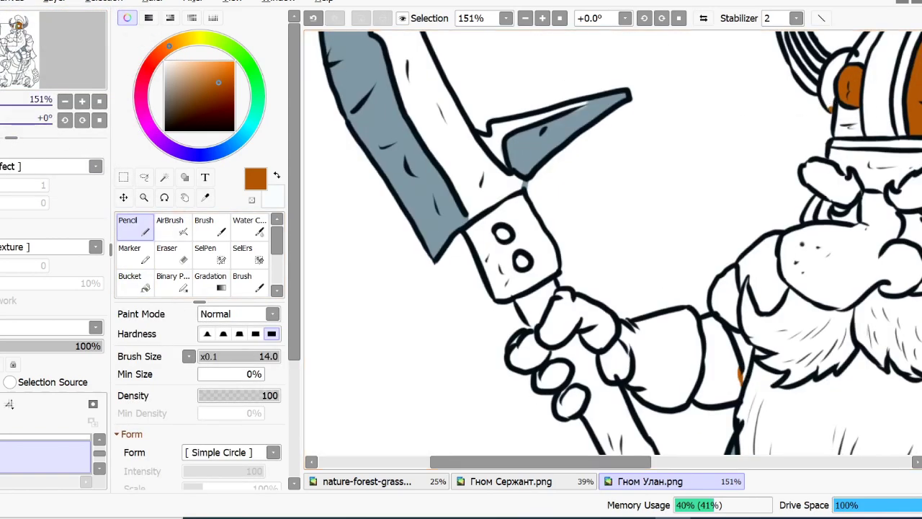
- Fill the helmet's near horn mount, the crest base, the beard tie and both shoulder pads with brownish orange
{"action": "scroll", "coordinate": [477, 210], "scroll_direction": "down", "scroll_amount": 4}
{"action": "key", "text": "g"}
{"action": "left_click", "coordinate": [775, 182]}
{"action": "left_click", "coordinate": [760, 147]}
{"action": "left_click", "coordinate": [702, 369]}
{"action": "left_click", "coordinate": [812, 258]}
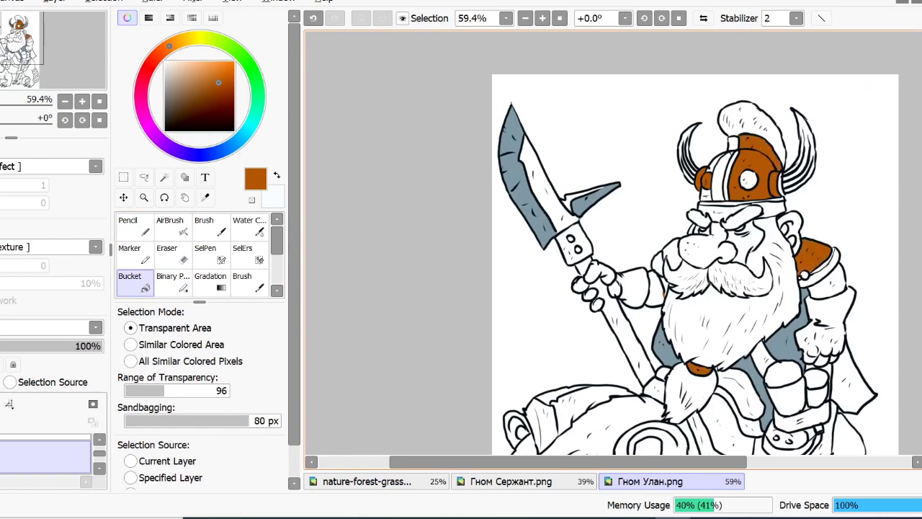
{"action": "left_click", "coordinate": [672, 258]}
- Fill the two belt pouches, the saddle strap's cross band and the stirrup with brownish orange
{"action": "left_click_drag", "start_coordinate": [921, 242], "coordinate": [921, 319]}
{"action": "left_click", "coordinate": [785, 216]}
{"action": "left_click", "coordinate": [817, 210]}
{"action": "left_click", "coordinate": [755, 325]}
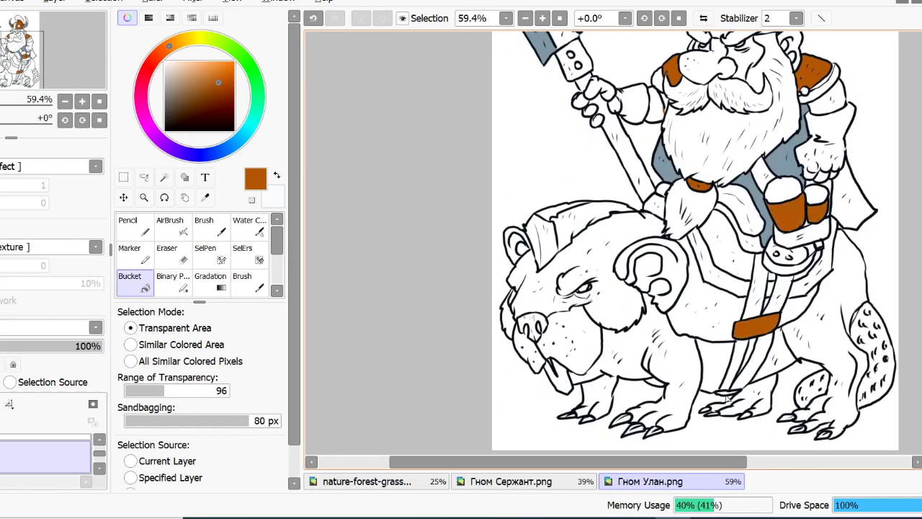
- Fill the pouch tops, shoulder pad's trim and button, polearm socket and belt plate with a lighter orange
{"action": "left_click", "coordinate": [209, 68]}
{"action": "left_click", "coordinate": [782, 190]}
{"action": "left_click", "coordinate": [816, 194]}
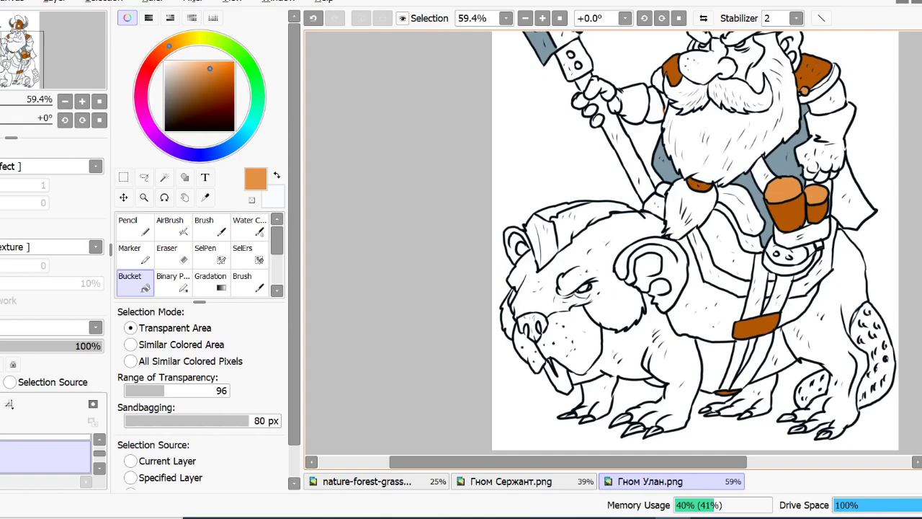
{"action": "left_click", "coordinate": [822, 90]}
{"action": "left_click", "coordinate": [835, 74]}
{"action": "left_click", "coordinate": [574, 63]}
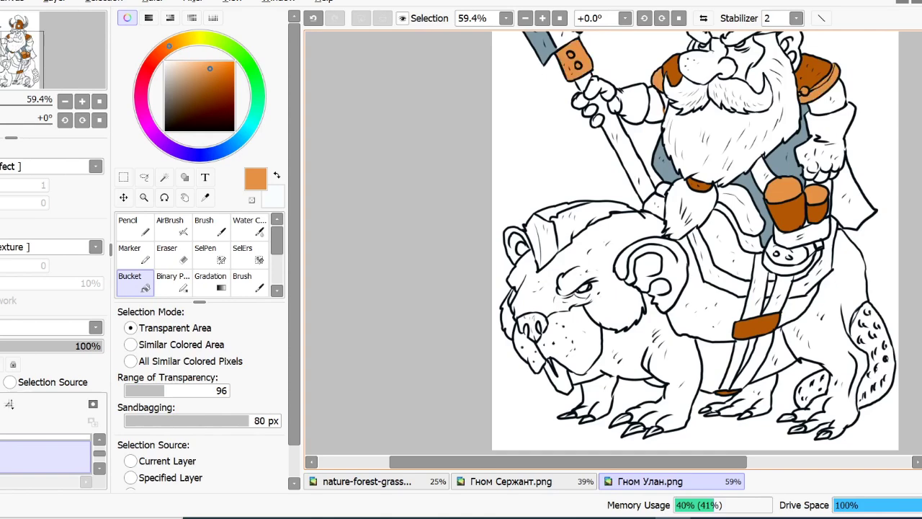
{"action": "left_click", "coordinate": [791, 258]}
- Fill the helmet's central band with a darker reddish brown
{"action": "left_click_drag", "start_coordinate": [921, 260], "coordinate": [921, 181]}
{"action": "left_click", "coordinate": [225, 88]}
{"action": "left_click", "coordinate": [728, 123]}
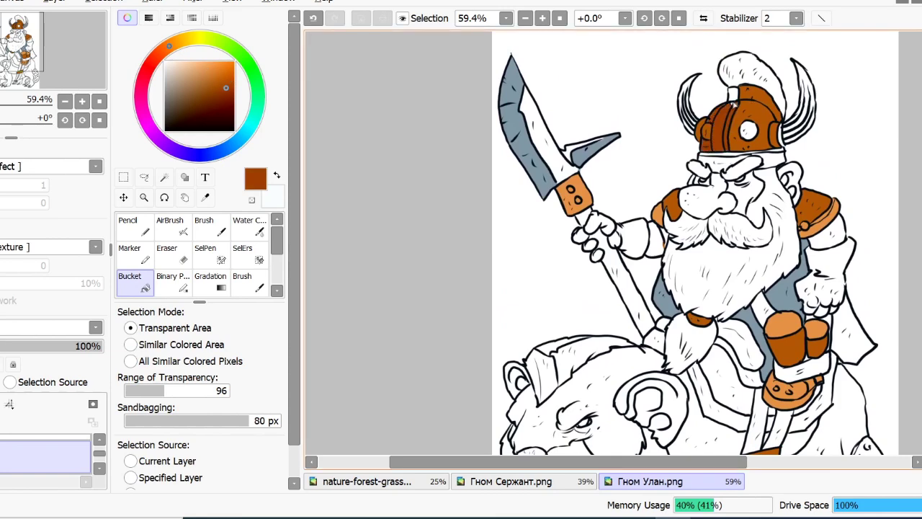
{"action": "left_click", "coordinate": [780, 137]}
{"action": "left_click", "coordinate": [9, 3]}
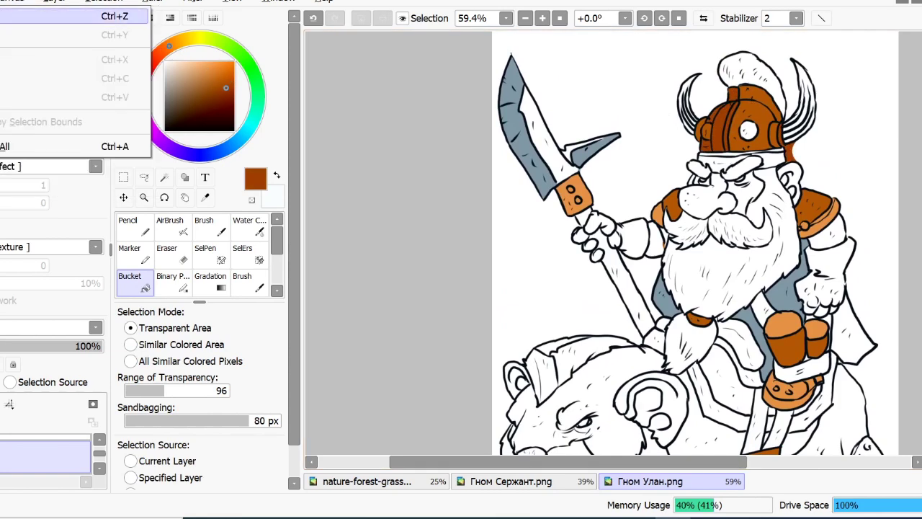
{"action": "left_click", "coordinate": [14, 16]}
- Close the outline gap behind the helmet and fill the helmet's rim and the gnome's belt with dark reddish brown
{"action": "left_click", "coordinate": [135, 227]}
{"action": "left_click_drag", "start_coordinate": [783, 144], "coordinate": [786, 153]}
{"action": "left_click", "coordinate": [135, 282]}
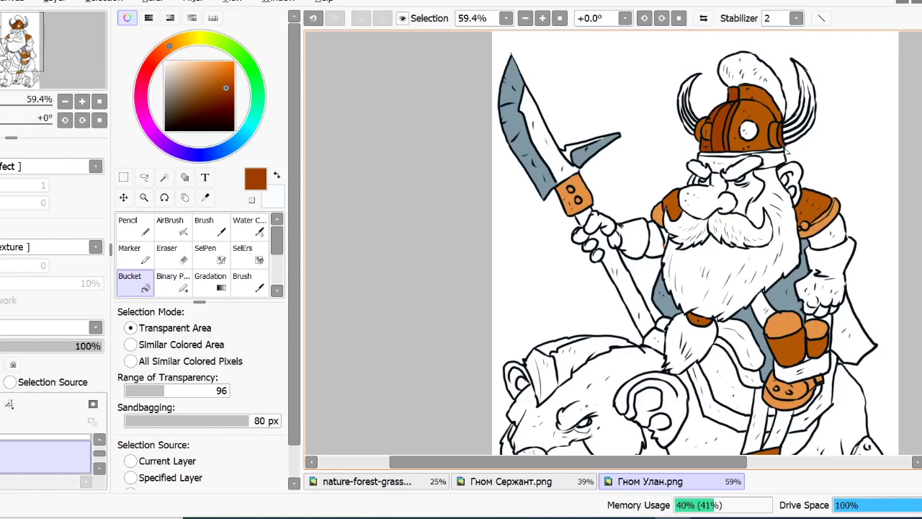
{"action": "left_click", "coordinate": [750, 341]}
{"action": "left_click", "coordinate": [663, 324]}
{"action": "left_click", "coordinate": [748, 374]}
{"action": "left_click_drag", "start_coordinate": [921, 245], "coordinate": [921, 298]}
{"action": "scroll", "coordinate": [916, 297], "scroll_direction": "up", "scroll_amount": 3}
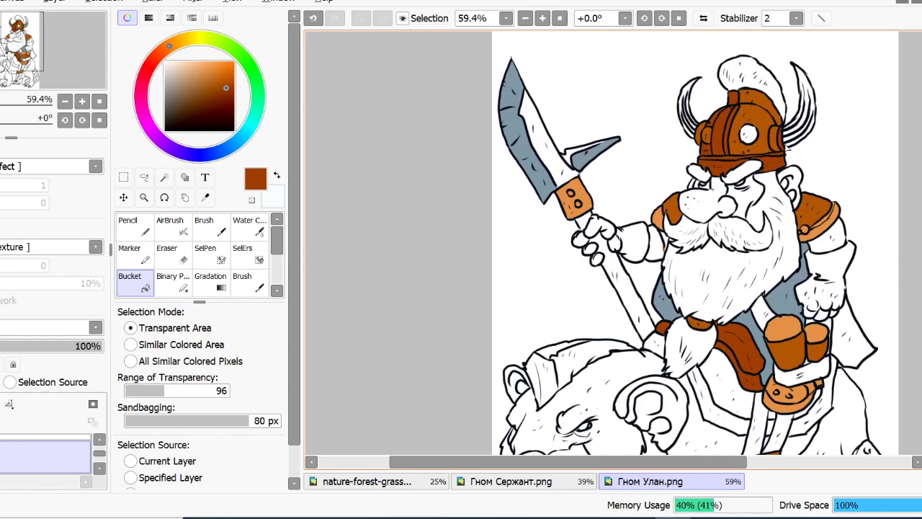
- Fill the back of the polearm's blade with reddish brown and the spike's upper edge with a lighter orange-brown
{"action": "left_click", "coordinate": [574, 153]}
{"action": "key", "text": "ctrl+z"}
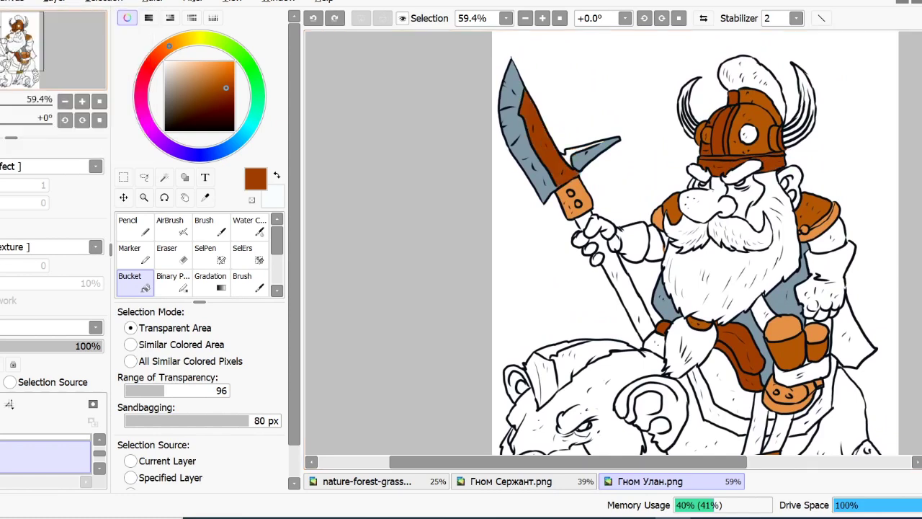
{"action": "left_click", "coordinate": [211, 77]}
{"action": "left_click", "coordinate": [573, 160]}
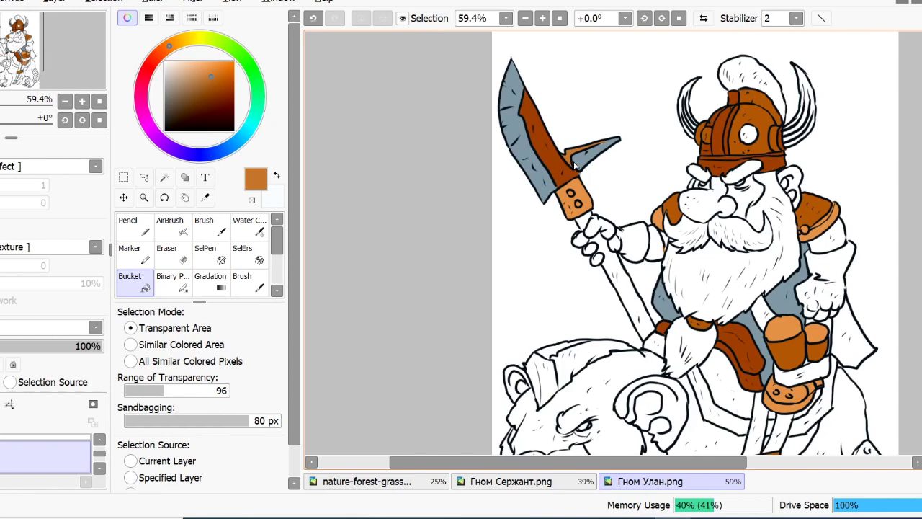
- Fill the helmet's plume with bright blue
{"action": "left_click", "coordinate": [156, 57]}
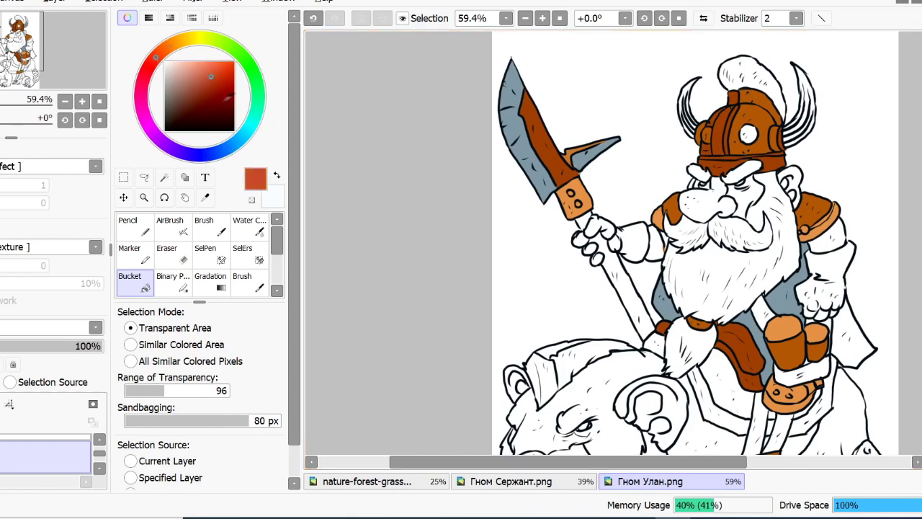
{"action": "left_click", "coordinate": [233, 144]}
{"action": "left_click", "coordinate": [224, 72]}
{"action": "left_click", "coordinate": [753, 81]}
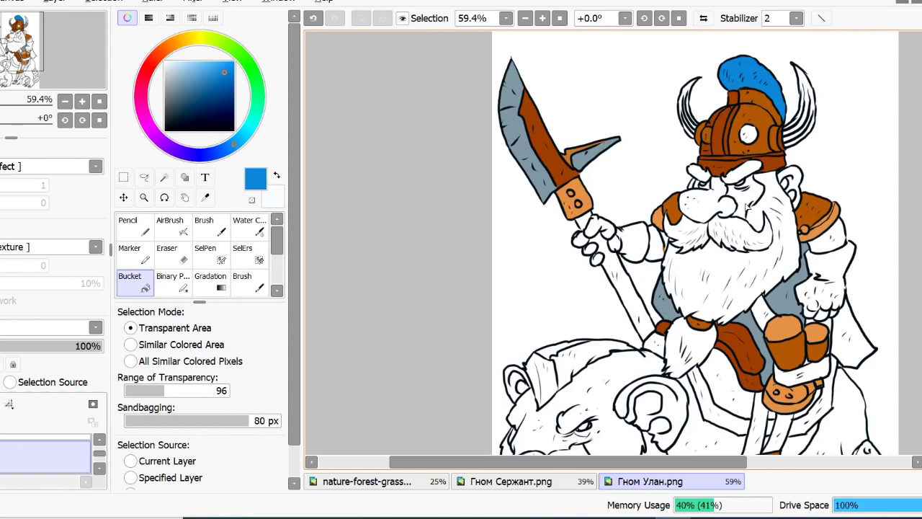
- Fill the helmet's horns with pale grey-white and its round stud with dark red
{"action": "left_click", "coordinate": [167, 65]}
{"action": "left_click", "coordinate": [804, 87]}
{"action": "left_click", "coordinate": [163, 51]}
{"action": "left_click", "coordinate": [227, 87]}
{"action": "left_click", "coordinate": [748, 133]}
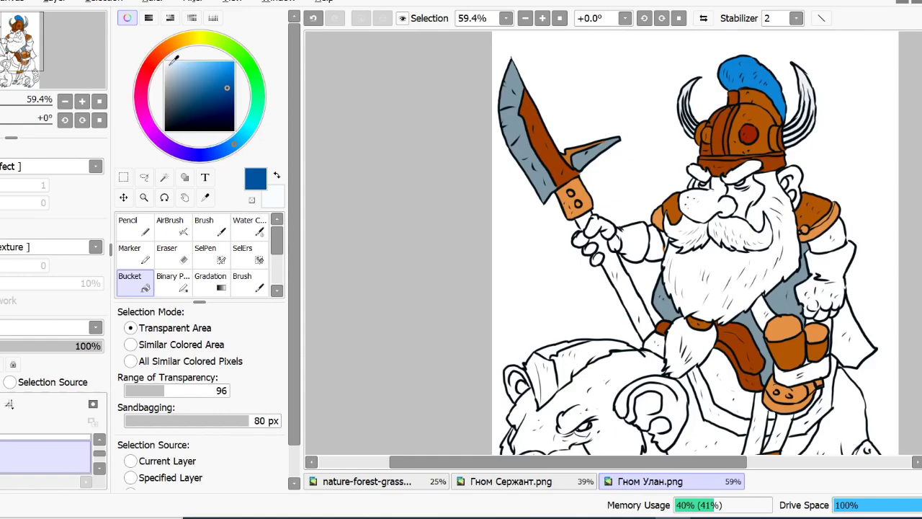
- Fill the mount's protruding front tooth with pale grey-white
{"action": "left_click", "coordinate": [167, 65]}
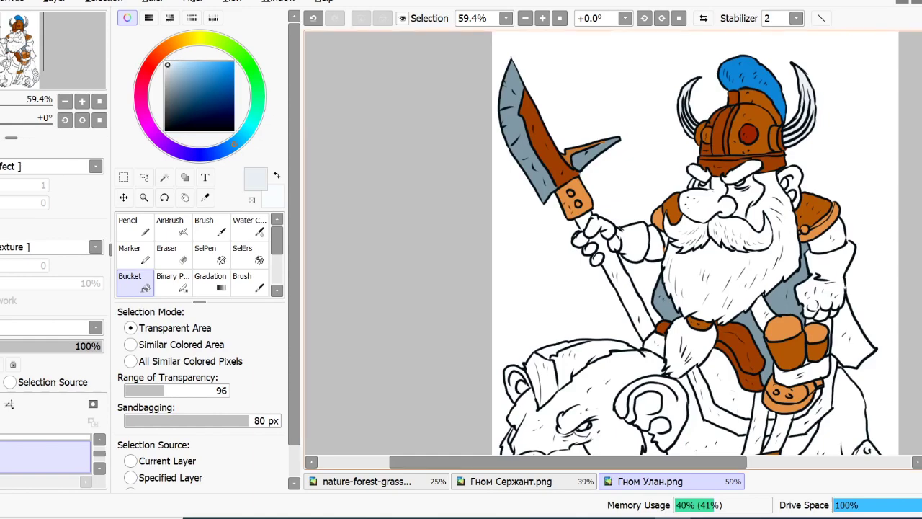
{"action": "scroll", "coordinate": [892, 240], "scroll_direction": "down", "scroll_amount": 4}
{"action": "left_click", "coordinate": [558, 409]}
{"action": "scroll", "coordinate": [896, 258], "scroll_direction": "down", "scroll_amount": 4}
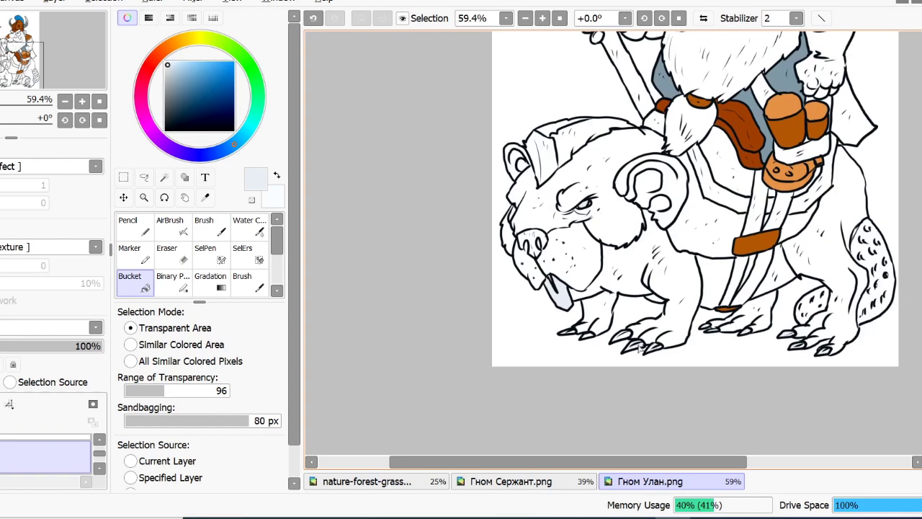
{"action": "scroll", "coordinate": [576, 335], "scroll_direction": "up", "scroll_amount": 4}
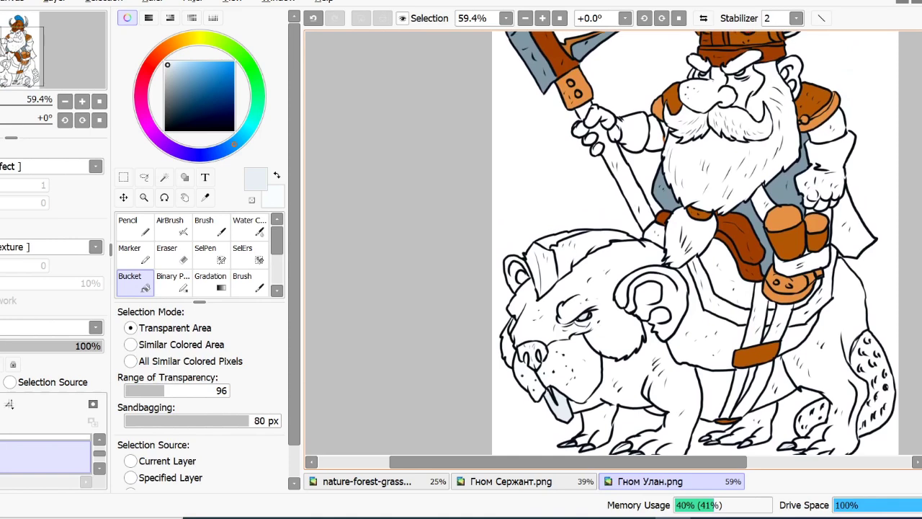
- Fill the gnome's nose and the skin between the eyebrows with salmon pink
{"action": "left_click", "coordinate": [158, 56]}
{"action": "left_click", "coordinate": [197, 70]}
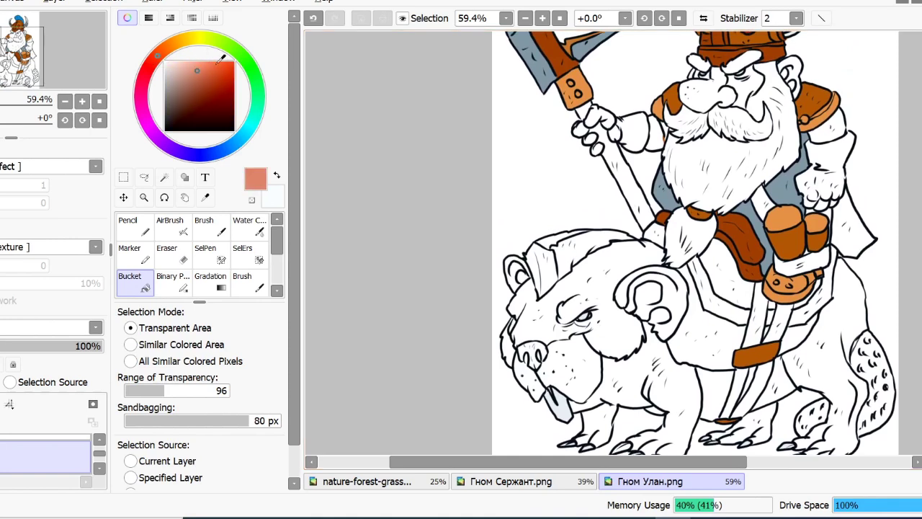
{"action": "left_click", "coordinate": [703, 94]}
{"action": "left_click", "coordinate": [705, 75]}
- Close the outline gap at the gnome's cheek and fill the cheek and the ear with the same salmon pink
{"action": "left_click", "coordinate": [769, 90]}
{"action": "left_click", "coordinate": [0, 2]}
{"action": "left_click", "coordinate": [14, 16]}
{"action": "left_click", "coordinate": [135, 228]}
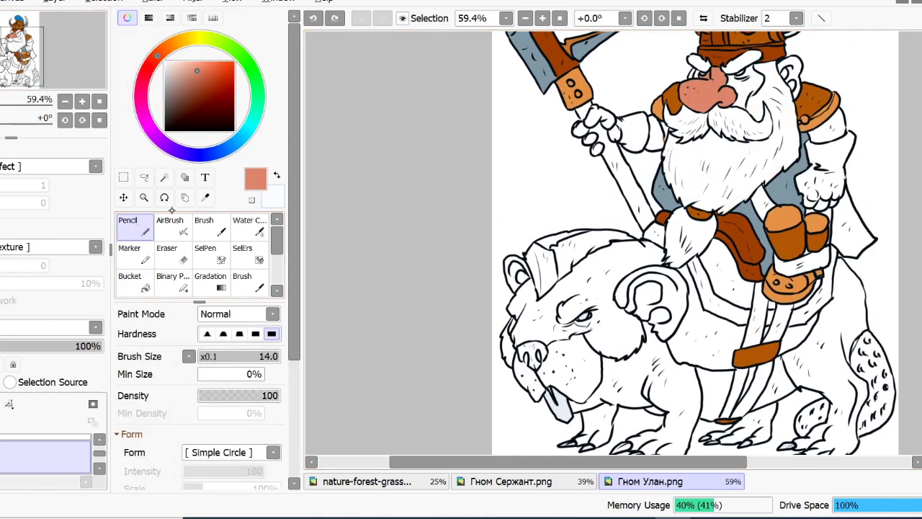
{"action": "left_click_drag", "start_coordinate": [752, 104], "coordinate": [748, 115]}
{"action": "left_click", "coordinate": [135, 282]}
{"action": "left_click", "coordinate": [745, 82]}
{"action": "left_click", "coordinate": [755, 89]}
{"action": "left_click", "coordinate": [787, 66]}
{"action": "left_click", "coordinate": [794, 86]}
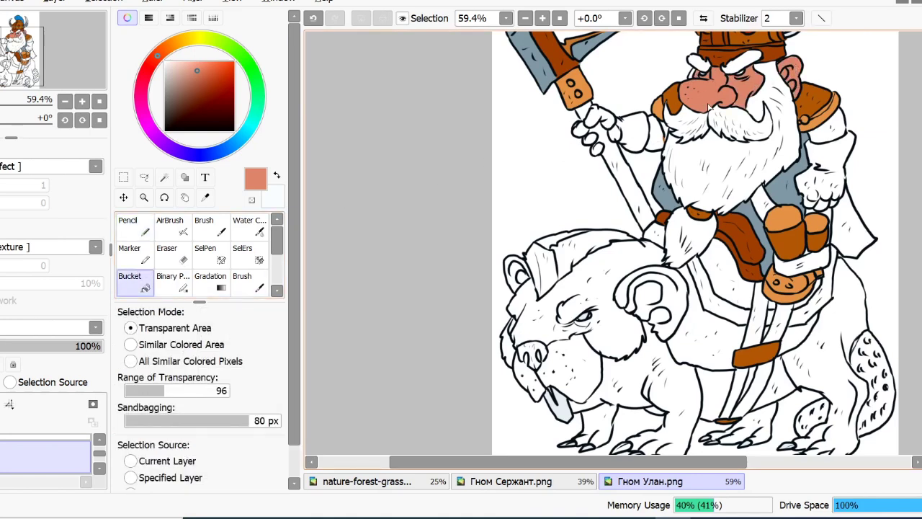
- Fill the bare skin of both upper arms with the same salmon pink
{"action": "key", "text": "alt+e"}
{"action": "key", "text": "ctrl+z"}
{"action": "left_click", "coordinate": [828, 126]}
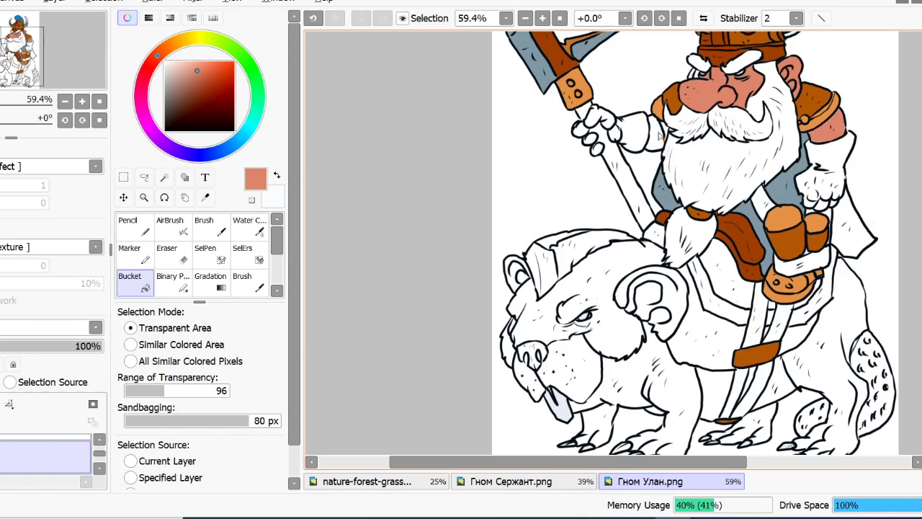
{"action": "left_click", "coordinate": [660, 136]}
{"action": "scroll", "coordinate": [695, 243], "scroll_direction": "up", "scroll_amount": 3}
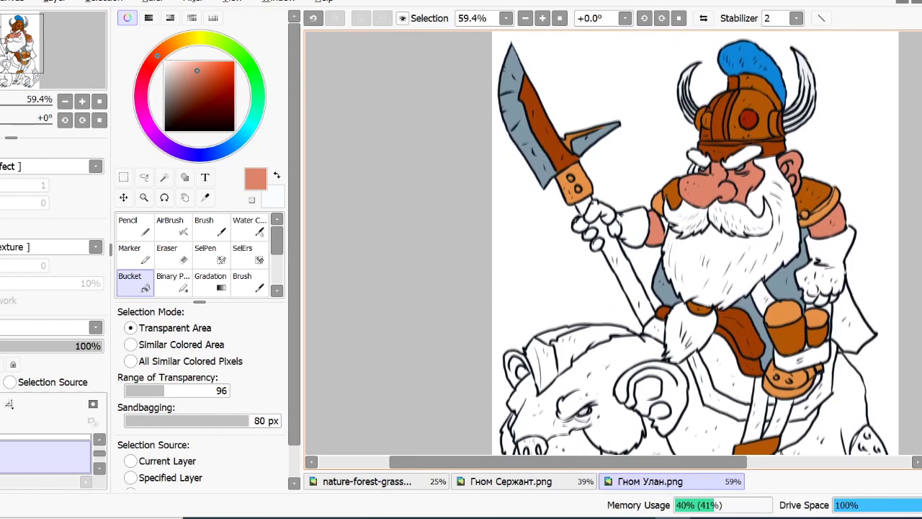
- Fill the beard, moustache, eyebrows and the beard's tied end with warm brown
{"action": "left_click", "coordinate": [172, 45]}
{"action": "left_click", "coordinate": [215, 85]}
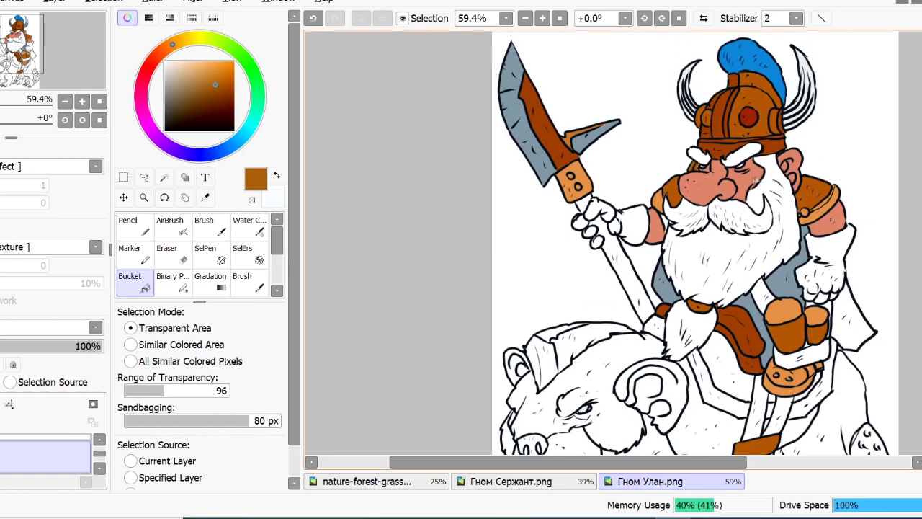
{"action": "left_click", "coordinate": [755, 169]}
{"action": "left_click", "coordinate": [425, 293]}
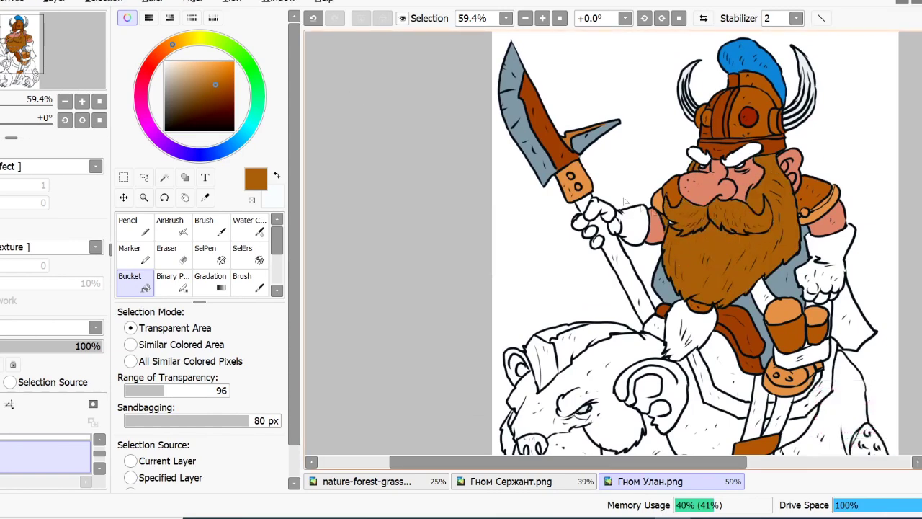
{"action": "left_click", "coordinate": [742, 151]}
{"action": "scroll", "coordinate": [697, 242], "scroll_direction": "down", "scroll_amount": 2}
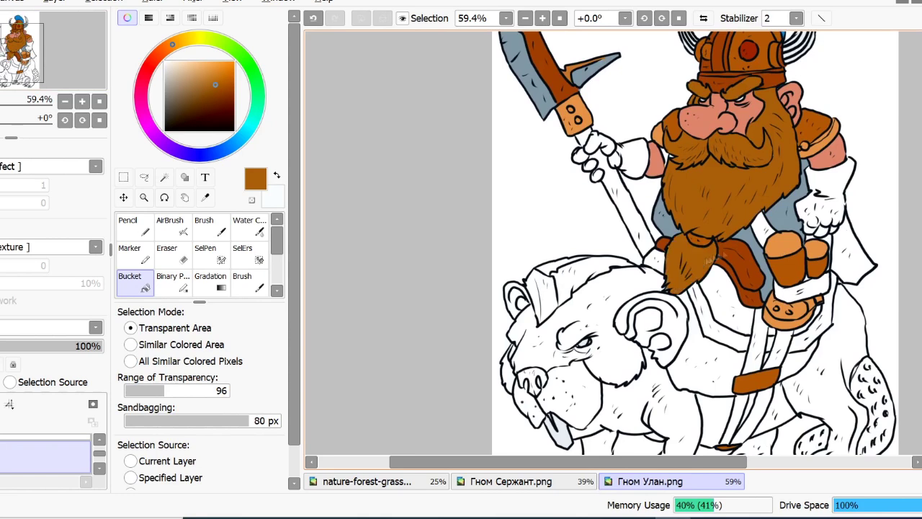
- Fill both gloves, including the separate fingers around the polearm, with dark green
{"action": "left_click", "coordinate": [230, 48]}
{"action": "left_click", "coordinate": [214, 108]}
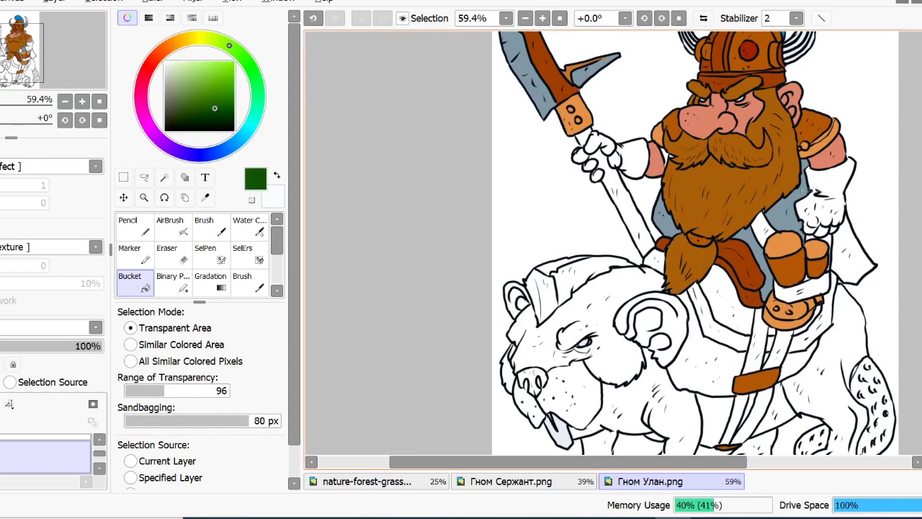
{"action": "left_click", "coordinate": [631, 160]}
{"action": "left_click", "coordinate": [602, 149]}
{"action": "left_click", "coordinate": [580, 155]}
{"action": "left_click", "coordinate": [589, 165]}
{"action": "left_click", "coordinate": [595, 176]}
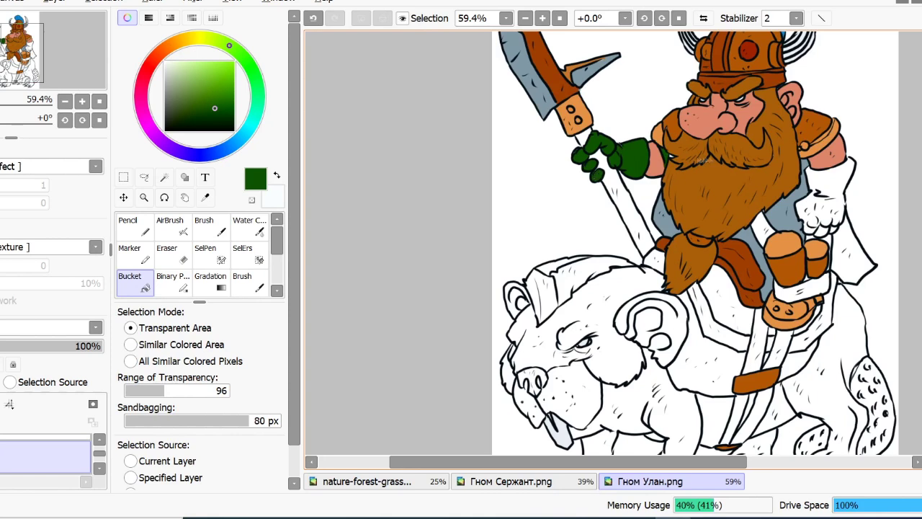
{"action": "left_click", "coordinate": [839, 193]}
{"action": "left_click", "coordinate": [822, 232]}
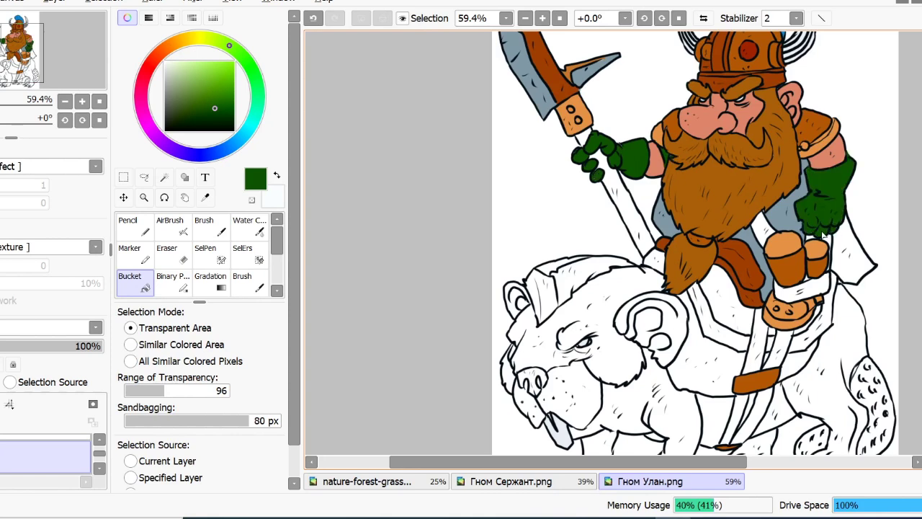
- Fill the saddle blanket's centre with dark green and its border with light green
{"action": "left_click", "coordinate": [721, 292]}
{"action": "left_click", "coordinate": [207, 79]}
{"action": "left_click", "coordinate": [653, 258]}
{"action": "left_click", "coordinate": [721, 332]}
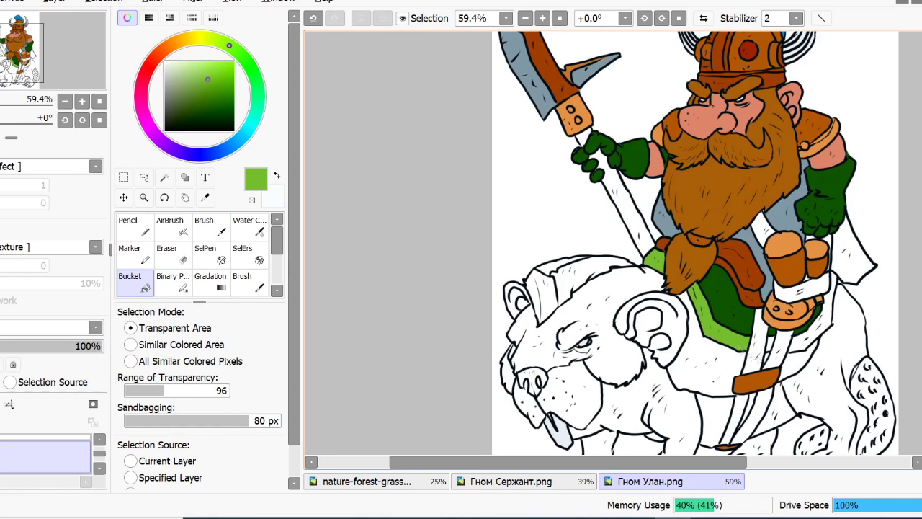
{"action": "left_click", "coordinate": [771, 343]}
{"action": "left_click", "coordinate": [801, 339]}
- Fill the gnome's chest strap, the pouch belt and the long stirrup straps with muted reddish brown
{"action": "left_click", "coordinate": [169, 48]}
{"action": "left_click", "coordinate": [159, 57]}
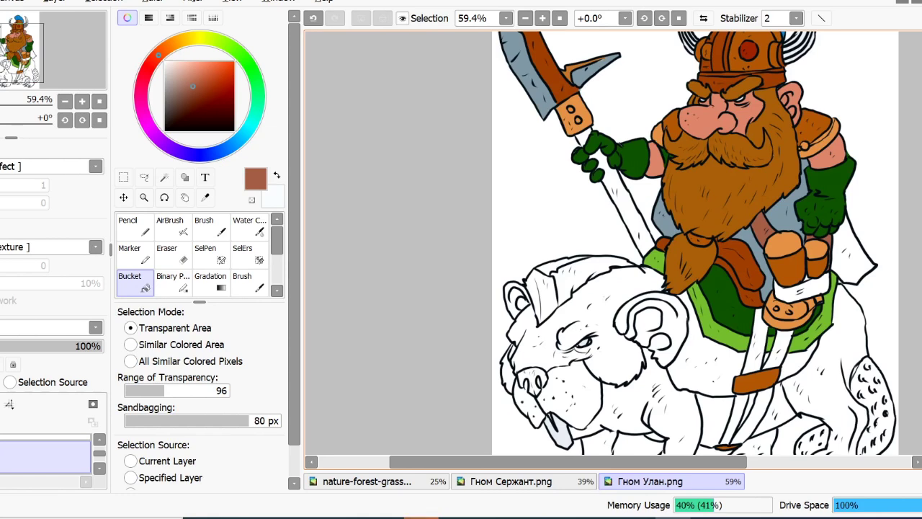
{"action": "left_click", "coordinate": [801, 291]}
{"action": "left_click", "coordinate": [777, 349]}
{"action": "left_click", "coordinate": [754, 347]}
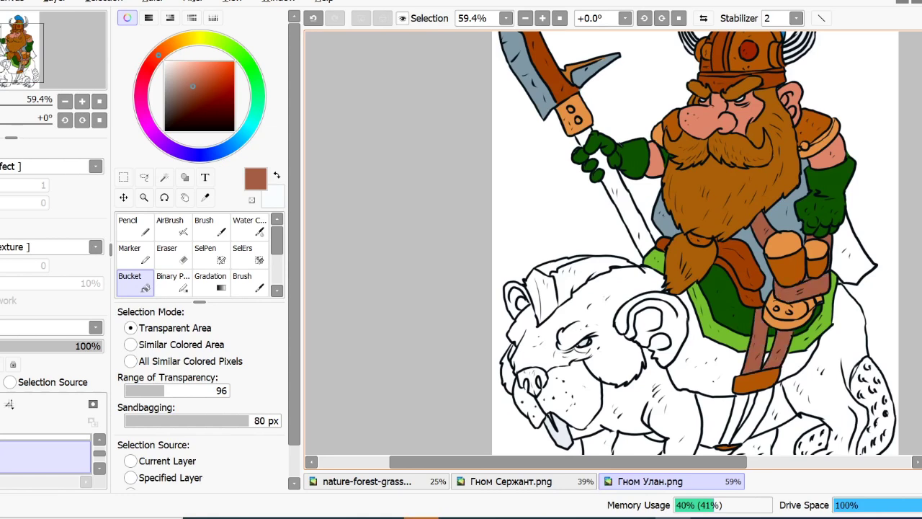
{"action": "left_click", "coordinate": [737, 415]}
{"action": "left_click", "coordinate": [756, 412]}
- Fill the large saddle cloth below the green blanket with golden brown
{"action": "left_click", "coordinate": [214, 40]}
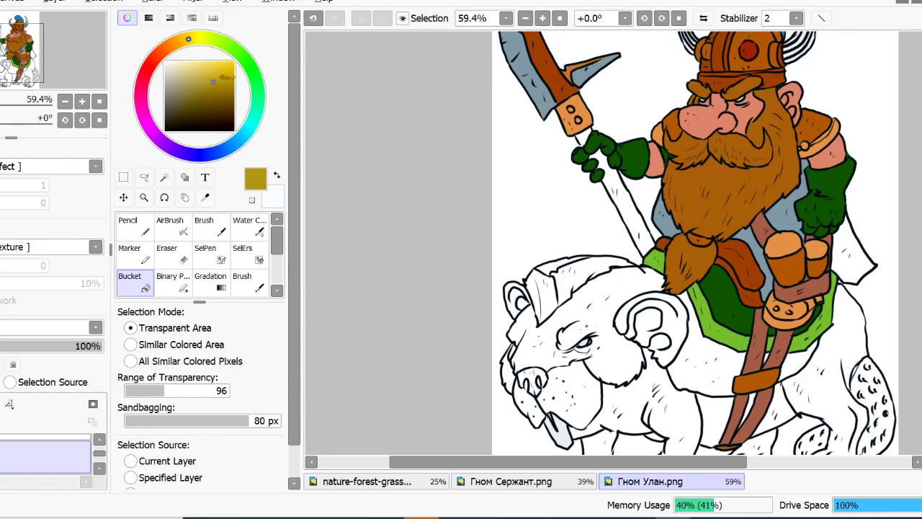
{"action": "left_click", "coordinate": [175, 43]}
{"action": "left_click", "coordinate": [709, 360]}
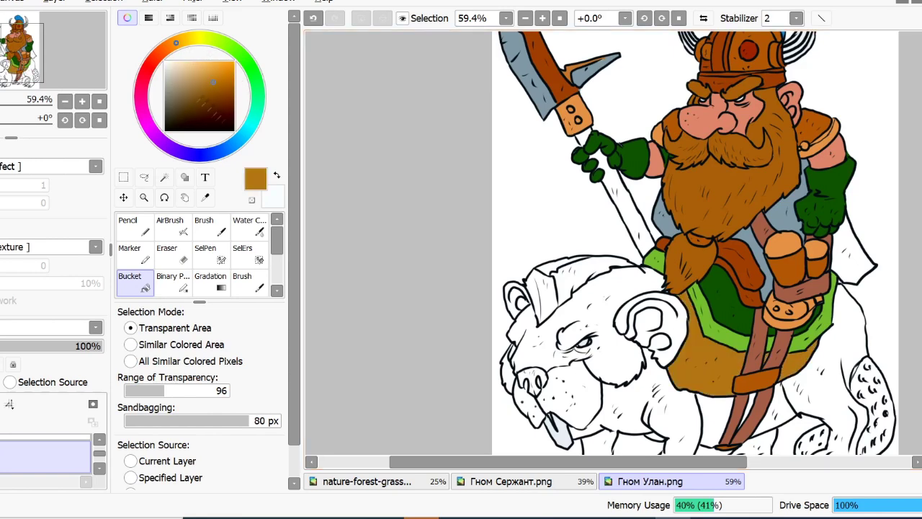
- Close the outline gap near the glove and fill the polearm's shaft with greyish brown
{"action": "left_click", "coordinate": [175, 90]}
{"action": "left_click", "coordinate": [582, 139]}
{"action": "left_click", "coordinate": [608, 179]}
{"action": "key", "text": "ctrl+z"}
{"action": "key", "text": "ctrl+z"}
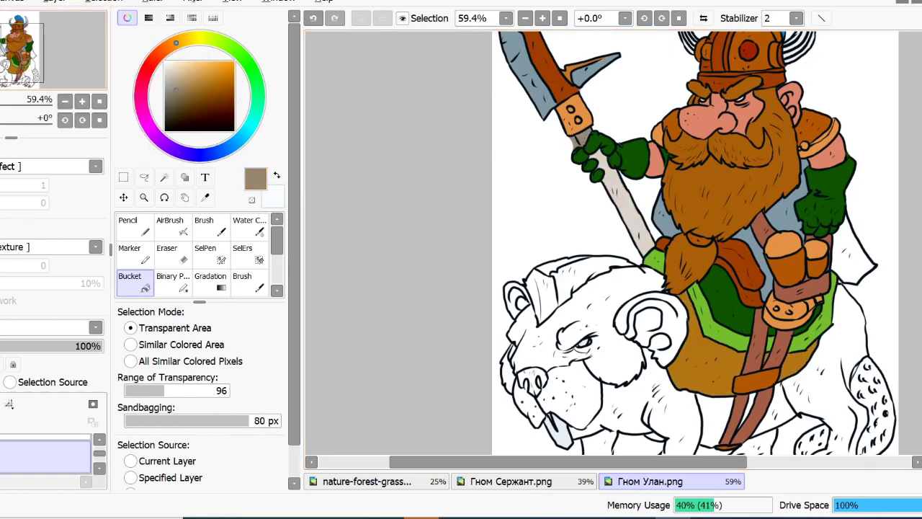
{"action": "left_click", "coordinate": [135, 226]}
{"action": "left_click_drag", "start_coordinate": [580, 143], "coordinate": [587, 151]}
{"action": "left_click", "coordinate": [134, 282]}
{"action": "left_click", "coordinate": [608, 178]}
{"action": "left_click", "coordinate": [582, 140]}
- Redo the greyish brown fill of the short shaft section above the glove
{"action": "left_click", "coordinate": [1, 1]}
{"action": "left_click", "coordinate": [4, 14]}
{"action": "left_click", "coordinate": [135, 226]}
{"action": "key", "text": "g"}
{"action": "left_click", "coordinate": [577, 143]}
{"action": "key", "text": "ctrl+z"}
- Fill the mount's nose, head mane and both ears with very dark brown
{"action": "scroll", "coordinate": [756, 277], "scroll_direction": "down", "scroll_amount": 2}
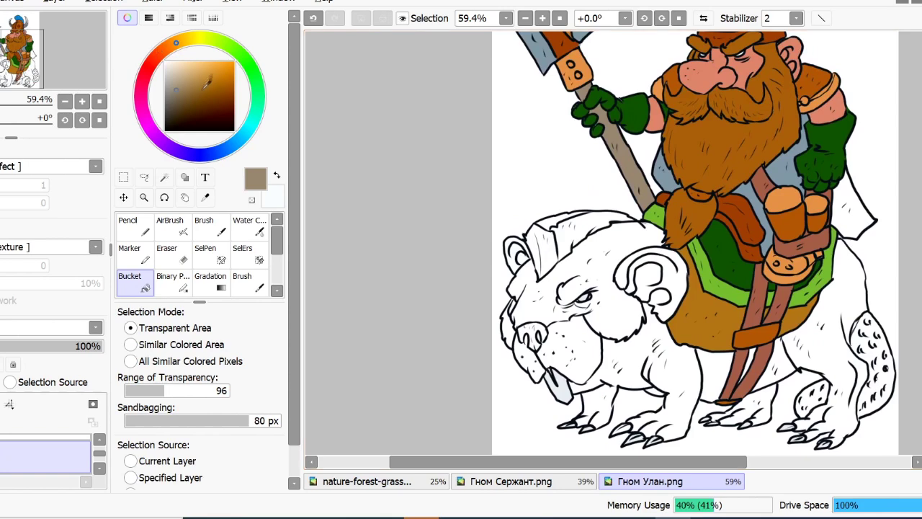
{"action": "left_click", "coordinate": [213, 115]}
{"action": "left_click", "coordinate": [551, 332]}
{"action": "key", "text": "ctrl+z"}
{"action": "key", "text": "n"}
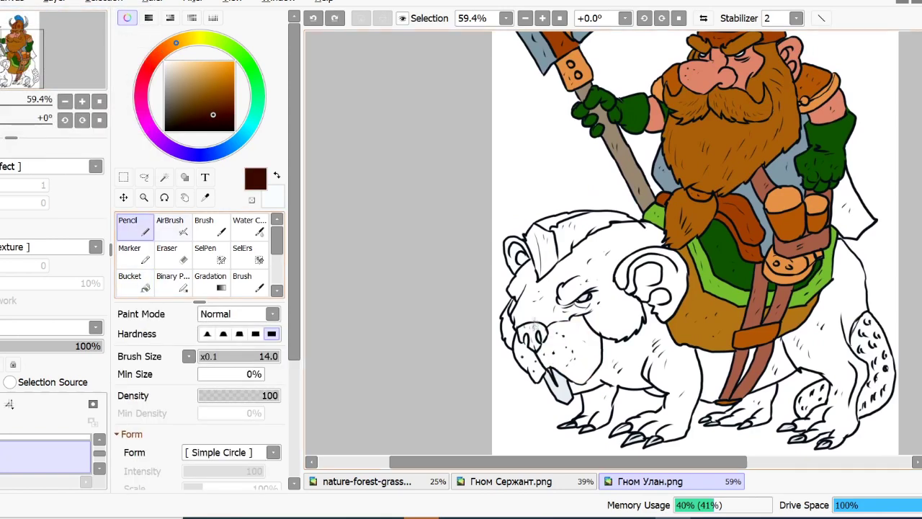
{"action": "key", "text": "g"}
{"action": "left_click", "coordinate": [536, 336]}
{"action": "left_click", "coordinate": [570, 224]}
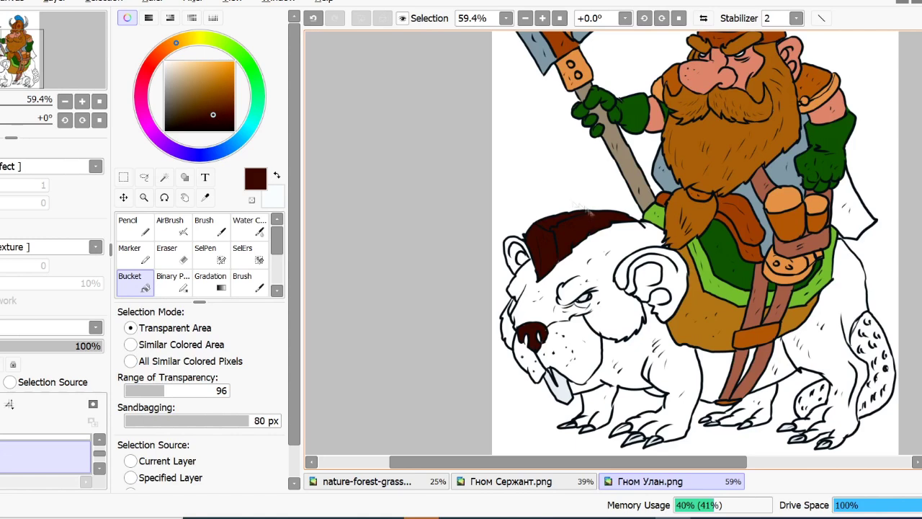
{"action": "left_click", "coordinate": [651, 285]}
{"action": "left_click", "coordinate": [515, 249]}
{"action": "left_click", "coordinate": [524, 259]}
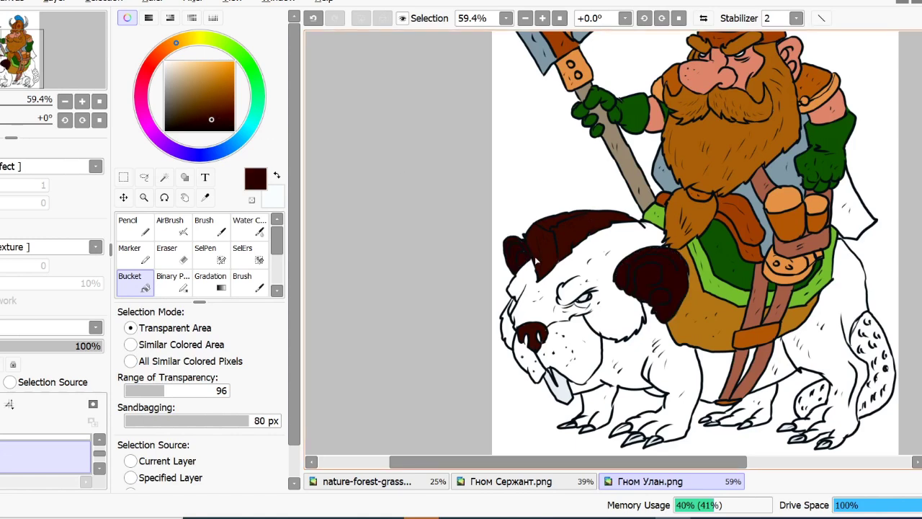
- Fill the mount's scaly tail with dark grey-brown and its muzzle with ochre brown
{"action": "left_click", "coordinate": [173, 105]}
{"action": "left_click", "coordinate": [873, 362]}
{"action": "left_click", "coordinate": [812, 399]}
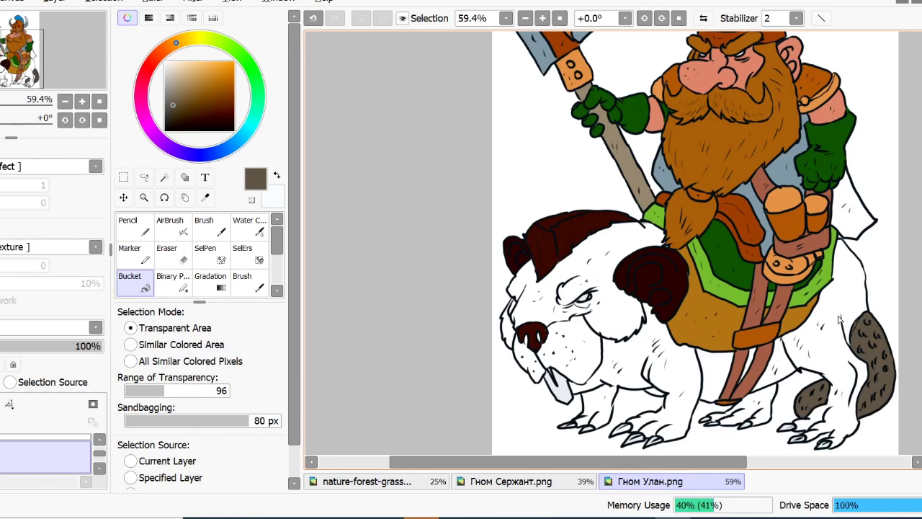
{"action": "left_click", "coordinate": [202, 85]}
{"action": "left_click", "coordinate": [557, 335]}
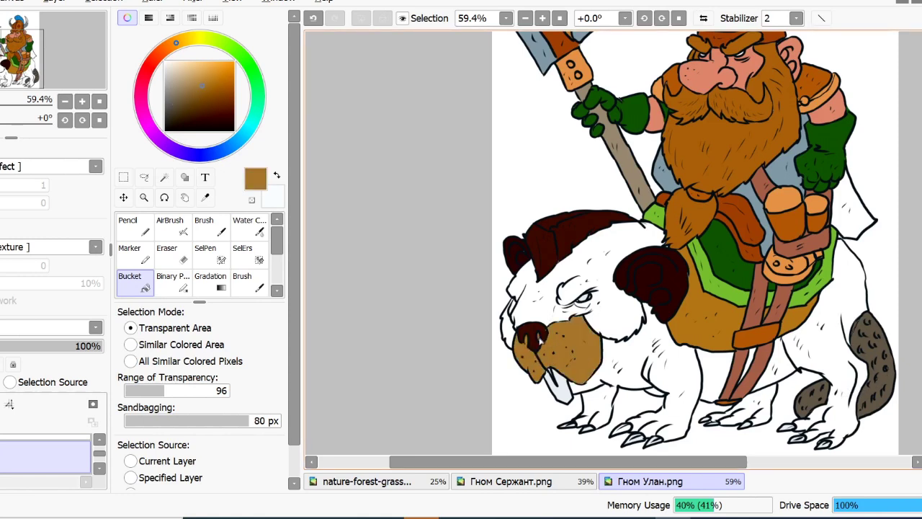
- Fill the mount's head, neck and chest with reddish brown
{"action": "left_click", "coordinate": [162, 55]}
{"action": "mouse_move", "coordinate": [200, 96]}
{"action": "left_mouse_down"}
{"action": "mouse_move", "coordinate": [182, 93]}
{"action": "mouse_move", "coordinate": [193, 95]}
{"action": "left_mouse_up"}
{"action": "left_click", "coordinate": [556, 275]}
{"action": "left_click", "coordinate": [507, 325]}
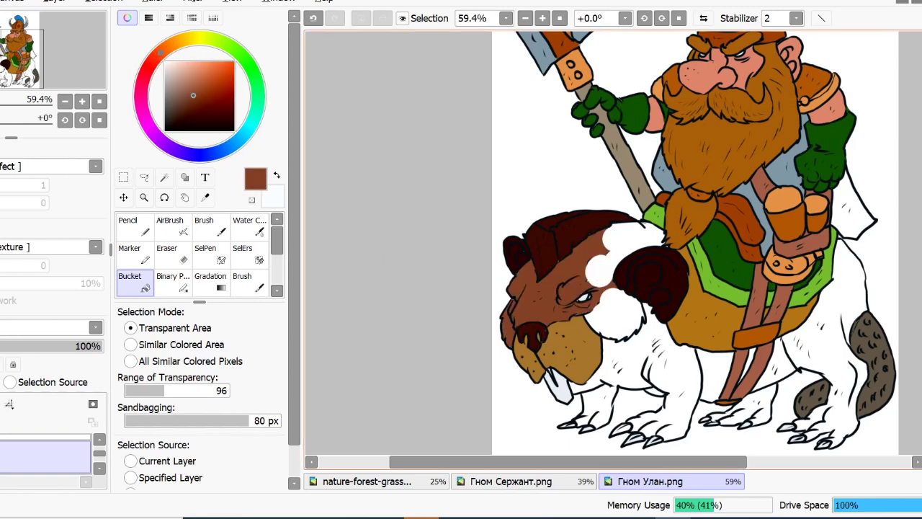
{"action": "left_click", "coordinate": [625, 243]}
{"action": "left_click", "coordinate": [629, 357]}
- Fill the mount's chest, forelegs and front paws with reddish brown, closing line gaps where the fill needs it
{"action": "left_click", "coordinate": [681, 396]}
{"action": "left_click", "coordinate": [0, 0]}
{"action": "left_click", "coordinate": [15, 18]}
{"action": "left_click", "coordinate": [143, 232]}
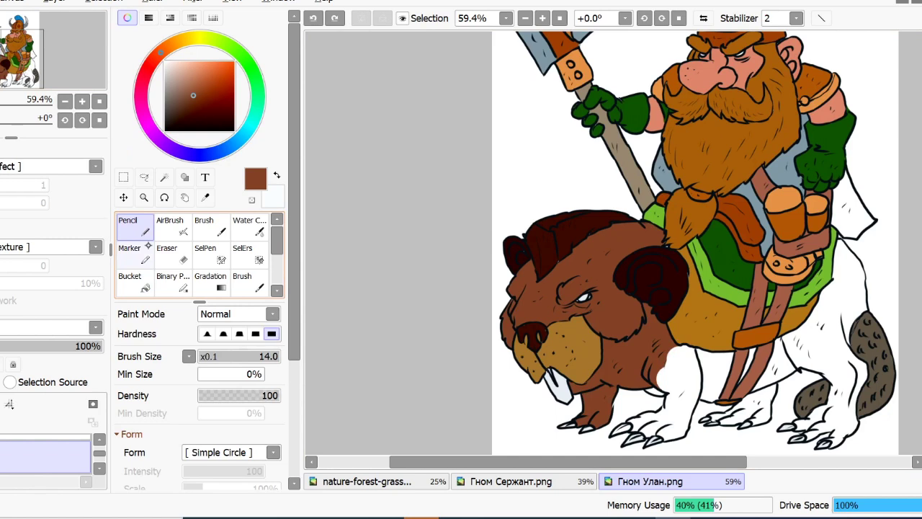
{"action": "left_click_drag", "start_coordinate": [664, 408], "coordinate": [662, 404]}
{"action": "left_click", "coordinate": [146, 286]}
{"action": "left_click", "coordinate": [682, 375]}
{"action": "left_click", "coordinate": [713, 376]}
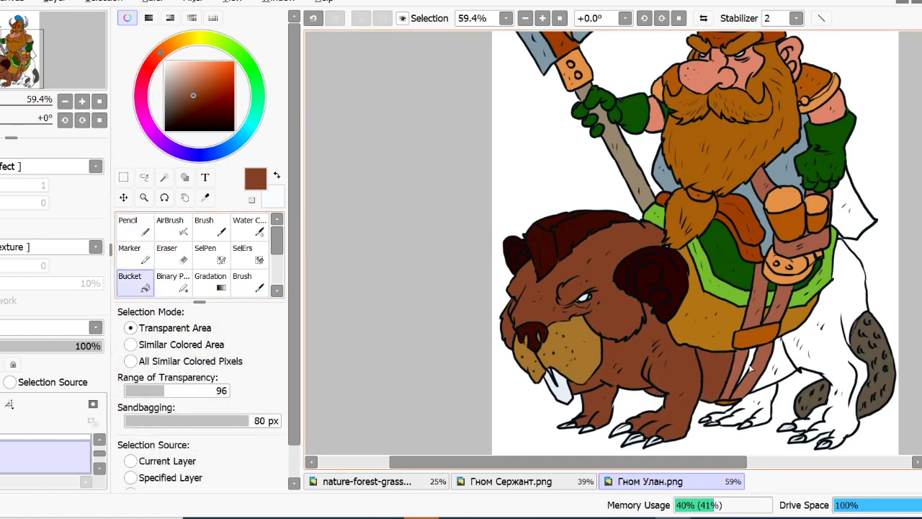
- Fill the mount's belly gaps, hind legs and rump with the same reddish brown
{"action": "left_click", "coordinate": [747, 364]}
{"action": "left_click", "coordinate": [759, 404]}
{"action": "left_click", "coordinate": [779, 361]}
{"action": "left_click", "coordinate": [828, 360]}
{"action": "left_click", "coordinate": [851, 288]}
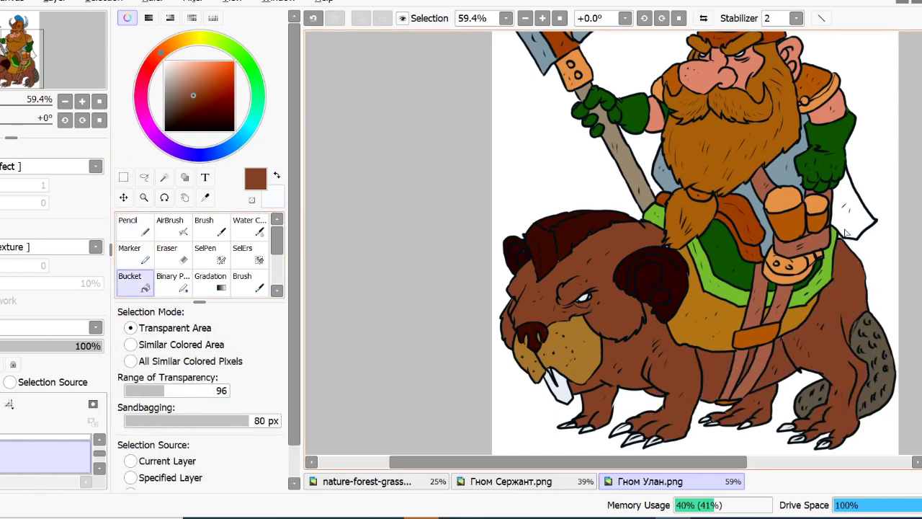
- Fill the gnome's hanging cape behind the rear arm with dark green
{"action": "left_click", "coordinate": [231, 47]}
{"action": "left_click", "coordinate": [212, 102]}
{"action": "left_click", "coordinate": [854, 208]}
{"action": "mouse_move", "coordinate": [921, 288]}
{"action": "left_mouse_down"}
{"action": "mouse_move", "coordinate": [921, 254]}
{"action": "mouse_move", "coordinate": [921, 294]}
{"action": "left_mouse_up"}
{"action": "left_click", "coordinate": [159, 55]}
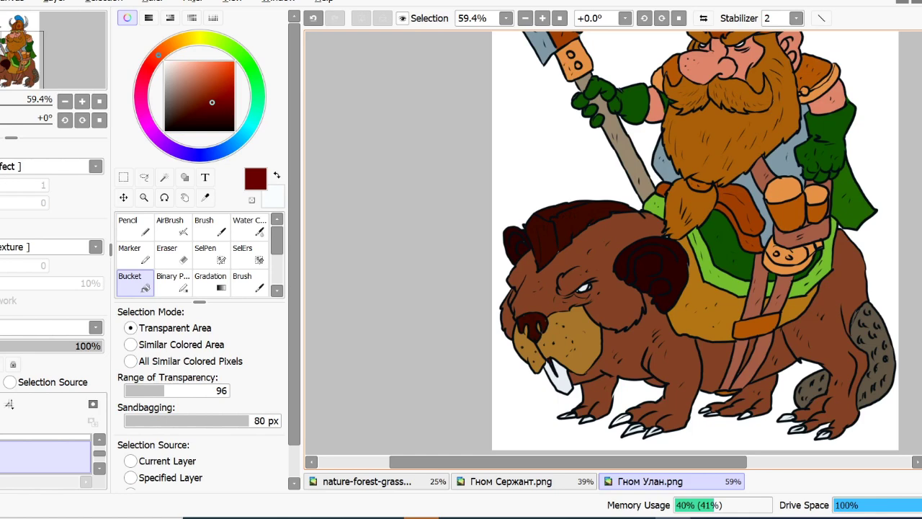
{"action": "left_click", "coordinate": [165, 49]}
{"action": "left_click", "coordinate": [200, 88]}
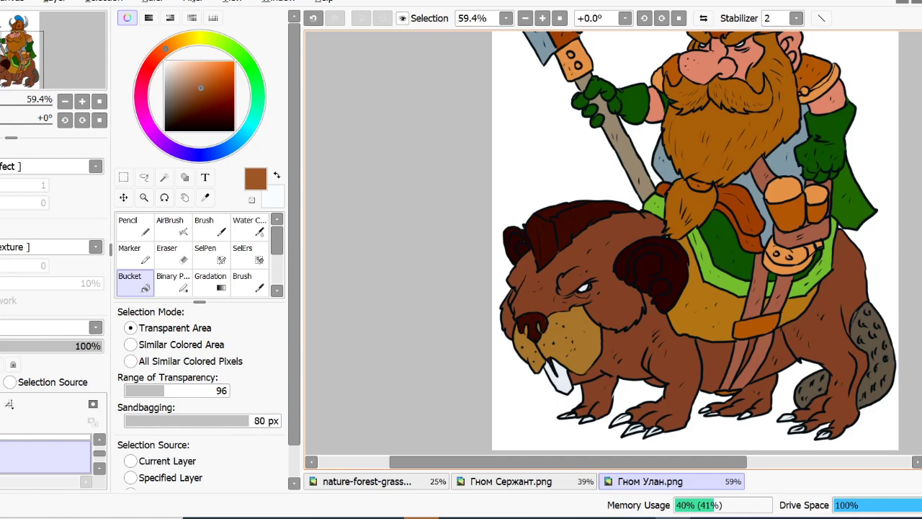
{"action": "scroll", "coordinate": [904, 313], "scroll_direction": "up", "scroll_amount": 5}
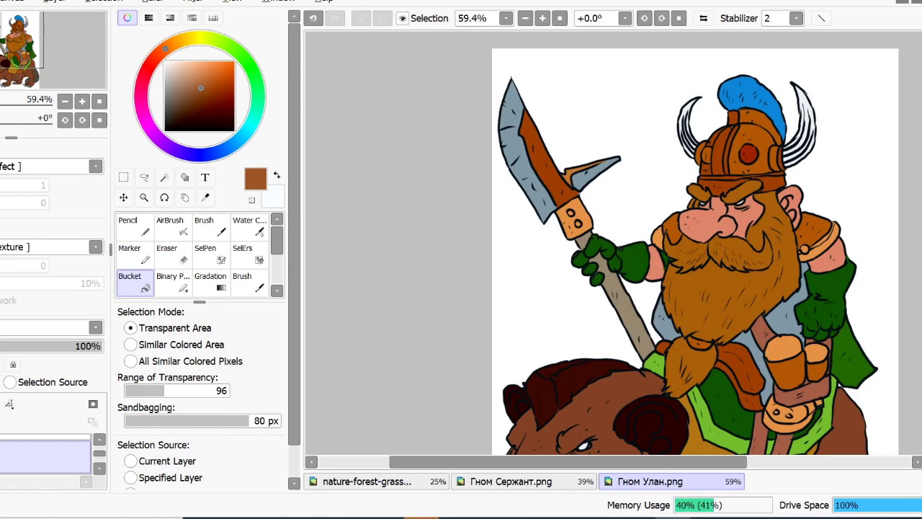
- Prepare for shading: choose dark slate blue, change the layer's blending mode and take the Water Color brush at size 60
{"action": "left_click_drag", "start_coordinate": [225, 151], "coordinate": [236, 143]}
{"action": "left_click", "coordinate": [175, 106]}
{"action": "left_click", "coordinate": [95, 327]}
{"action": "left_click", "coordinate": [44, 452]}
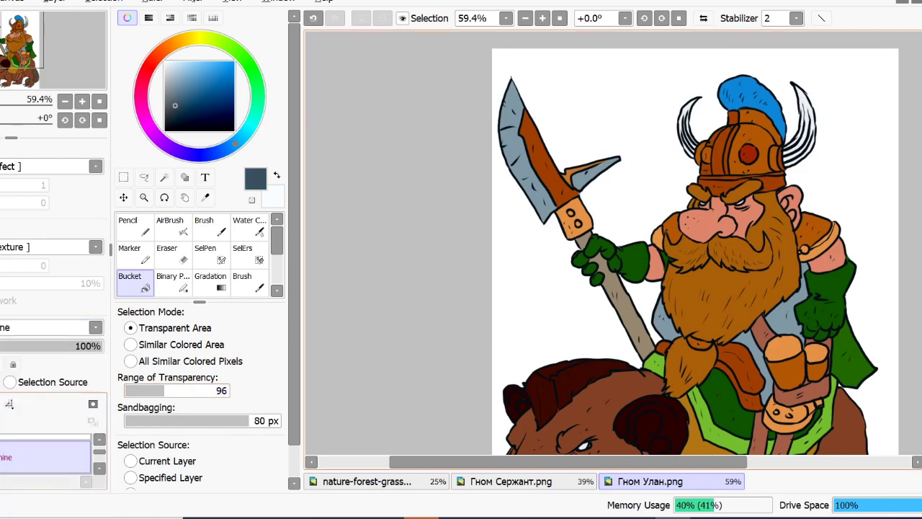
{"action": "left_click", "coordinate": [249, 227]}
{"action": "scroll", "coordinate": [201, 324], "scroll_direction": "down", "scroll_amount": 5}
{"action": "left_click", "coordinate": [131, 430]}
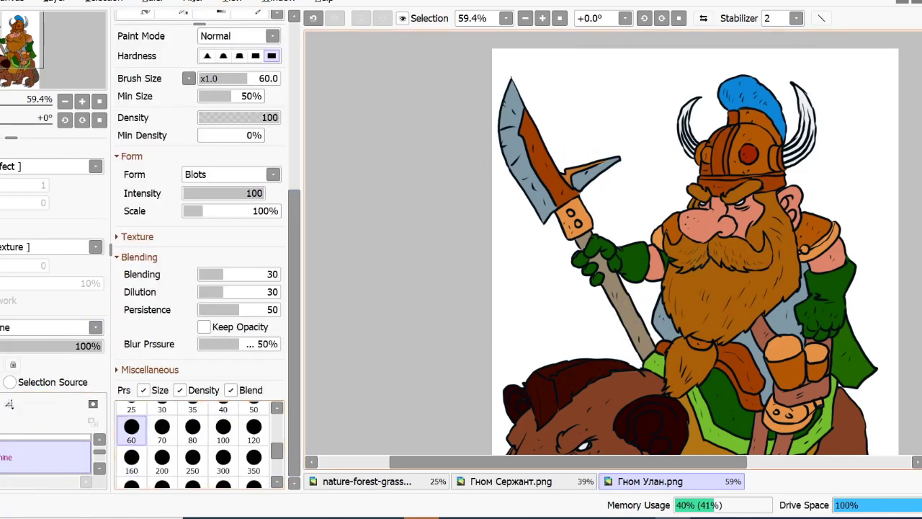
- Brush shadows onto the gnome's beard and face, the weapon's blade and shaft, and the glove gripping it
{"action": "mouse_move", "coordinate": [692, 264]}
{"action": "left_mouse_down"}
{"action": "mouse_move", "coordinate": [666, 266]}
{"action": "mouse_move", "coordinate": [664, 292]}
{"action": "mouse_move", "coordinate": [702, 349]}
{"action": "left_mouse_up"}
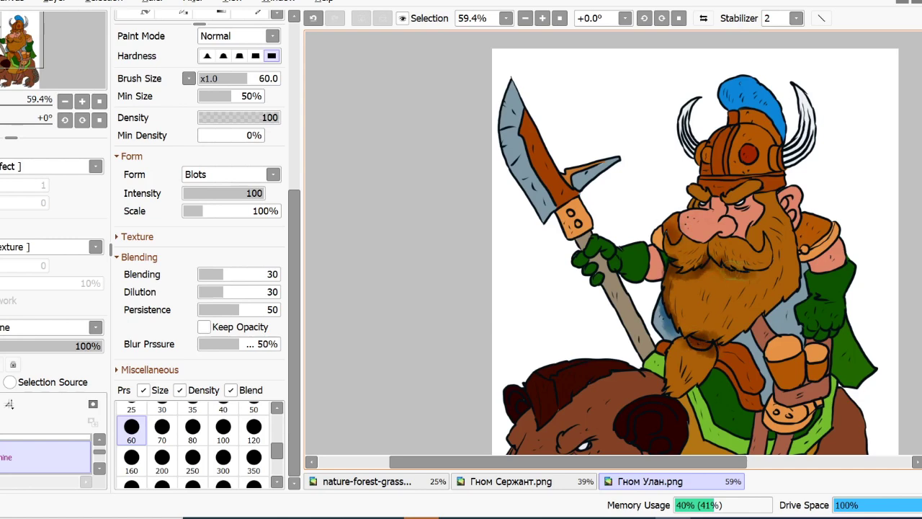
{"action": "mouse_move", "coordinate": [687, 300]}
{"action": "left_mouse_down"}
{"action": "mouse_move", "coordinate": [690, 328]}
{"action": "mouse_move", "coordinate": [661, 360]}
{"action": "mouse_move", "coordinate": [598, 285]}
{"action": "mouse_move", "coordinate": [592, 263]}
{"action": "left_mouse_up"}
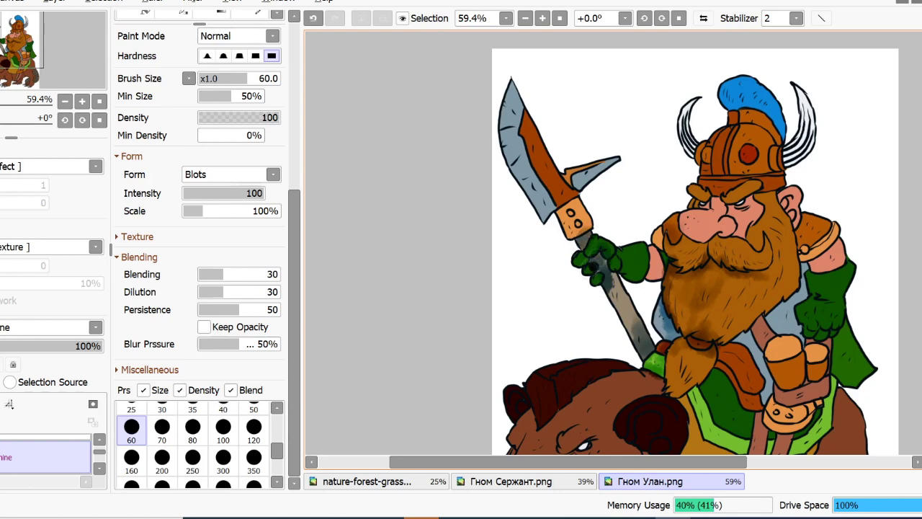
{"action": "left_click_drag", "start_coordinate": [619, 241], "coordinate": [628, 258]}
{"action": "mouse_move", "coordinate": [524, 101]}
{"action": "left_mouse_down"}
{"action": "mouse_move", "coordinate": [520, 144]}
{"action": "mouse_move", "coordinate": [547, 191]}
{"action": "mouse_move", "coordinate": [542, 169]}
{"action": "mouse_move", "coordinate": [573, 209]}
{"action": "left_mouse_up"}
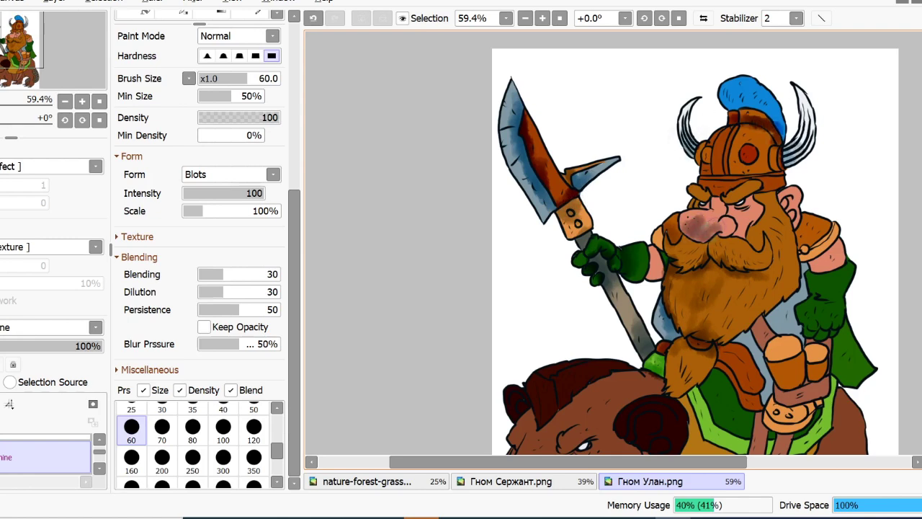
{"action": "mouse_move", "coordinate": [711, 239]}
{"action": "left_mouse_down"}
{"action": "mouse_move", "coordinate": [686, 245]}
{"action": "mouse_move", "coordinate": [751, 230]}
{"action": "mouse_move", "coordinate": [746, 267]}
{"action": "left_mouse_up"}
{"action": "left_click_drag", "start_coordinate": [733, 282], "coordinate": [717, 334]}
- Brush shadows onto the gnome's shoulder pad, rear arm and glove, belt pouches, tunic and the green saddle cloth
{"action": "mouse_move", "coordinate": [804, 227]}
{"action": "left_mouse_down"}
{"action": "mouse_move", "coordinate": [802, 264]}
{"action": "mouse_move", "coordinate": [830, 220]}
{"action": "left_mouse_up"}
{"action": "mouse_move", "coordinate": [791, 239]}
{"action": "left_mouse_down"}
{"action": "mouse_move", "coordinate": [795, 297]}
{"action": "mouse_move", "coordinate": [725, 343]}
{"action": "mouse_move", "coordinate": [761, 372]}
{"action": "left_mouse_up"}
{"action": "mouse_move", "coordinate": [754, 365]}
{"action": "left_mouse_down"}
{"action": "mouse_move", "coordinate": [762, 399]}
{"action": "mouse_move", "coordinate": [770, 399]}
{"action": "left_mouse_up"}
{"action": "mouse_move", "coordinate": [764, 360]}
{"action": "left_mouse_down"}
{"action": "mouse_move", "coordinate": [773, 336]}
{"action": "mouse_move", "coordinate": [769, 347]}
{"action": "left_mouse_up"}
{"action": "mouse_move", "coordinate": [775, 353]}
{"action": "left_mouse_down"}
{"action": "mouse_move", "coordinate": [801, 342]}
{"action": "mouse_move", "coordinate": [801, 359]}
{"action": "left_mouse_up"}
{"action": "left_click_drag", "start_coordinate": [800, 351], "coordinate": [795, 386]}
{"action": "mouse_move", "coordinate": [805, 308]}
{"action": "left_mouse_down"}
{"action": "mouse_move", "coordinate": [843, 297]}
{"action": "mouse_move", "coordinate": [820, 309]}
{"action": "left_mouse_up"}
{"action": "mouse_move", "coordinate": [840, 240]}
{"action": "left_mouse_down"}
{"action": "mouse_move", "coordinate": [812, 262]}
{"action": "mouse_move", "coordinate": [849, 261]}
{"action": "left_mouse_up"}
{"action": "mouse_move", "coordinate": [811, 273]}
{"action": "left_mouse_down"}
{"action": "mouse_move", "coordinate": [819, 291]}
{"action": "mouse_move", "coordinate": [808, 329]}
{"action": "left_mouse_up"}
{"action": "left_click_drag", "start_coordinate": [823, 331], "coordinate": [834, 304]}
{"action": "mouse_move", "coordinate": [742, 361]}
{"action": "left_mouse_down"}
{"action": "mouse_move", "coordinate": [692, 388]}
{"action": "mouse_move", "coordinate": [693, 440]}
{"action": "mouse_move", "coordinate": [749, 443]}
{"action": "mouse_move", "coordinate": [720, 371]}
{"action": "left_mouse_up"}
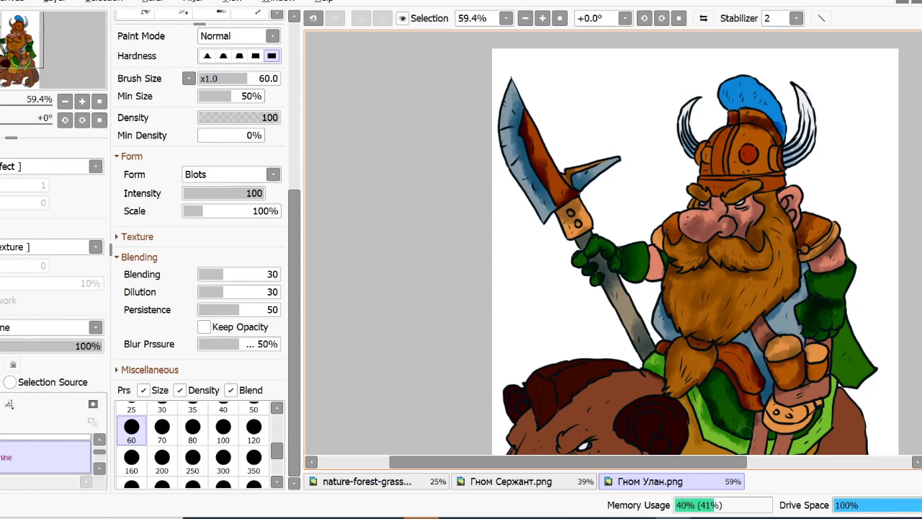
- Brush shadows under the saddle and over the mount's brow, muzzle, near ear and mane
{"action": "scroll", "coordinate": [756, 418], "scroll_direction": "down", "scroll_amount": 3}
{"action": "mouse_move", "coordinate": [781, 297]}
{"action": "left_mouse_down"}
{"action": "mouse_move", "coordinate": [793, 318]}
{"action": "mouse_move", "coordinate": [756, 335]}
{"action": "mouse_move", "coordinate": [730, 411]}
{"action": "mouse_move", "coordinate": [687, 391]}
{"action": "mouse_move", "coordinate": [669, 363]}
{"action": "mouse_move", "coordinate": [720, 416]}
{"action": "left_mouse_up"}
{"action": "mouse_move", "coordinate": [565, 345]}
{"action": "left_mouse_down"}
{"action": "mouse_move", "coordinate": [531, 308]}
{"action": "mouse_move", "coordinate": [521, 399]}
{"action": "mouse_move", "coordinate": [542, 398]}
{"action": "mouse_move", "coordinate": [548, 432]}
{"action": "mouse_move", "coordinate": [562, 381]}
{"action": "mouse_move", "coordinate": [560, 320]}
{"action": "mouse_move", "coordinate": [545, 364]}
{"action": "left_mouse_up"}
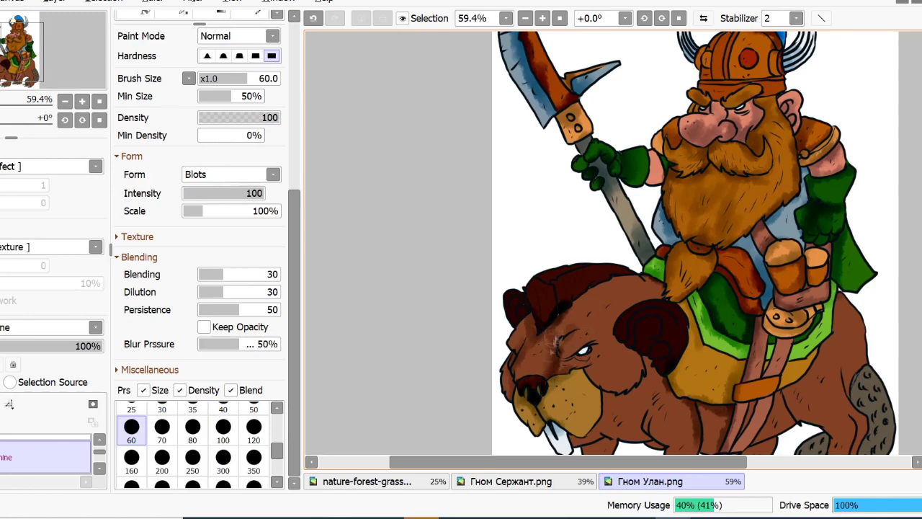
{"action": "left_click_drag", "start_coordinate": [648, 328], "coordinate": [608, 381]}
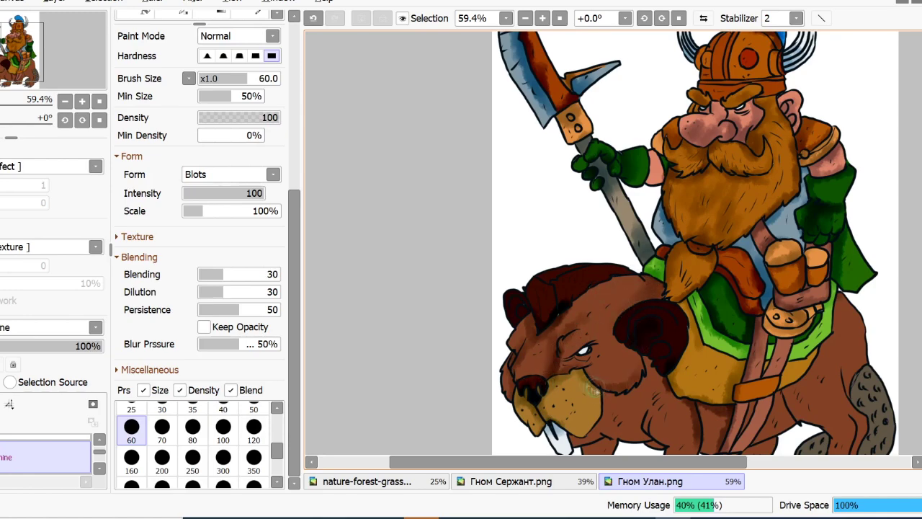
{"action": "left_click_drag", "start_coordinate": [586, 272], "coordinate": [666, 285]}
- Brush shadows onto the mount's legs, hindquarters and tail, the saddle straps and the gnome's helmet
{"action": "scroll", "coordinate": [842, 177], "scroll_direction": "down", "scroll_amount": 2}
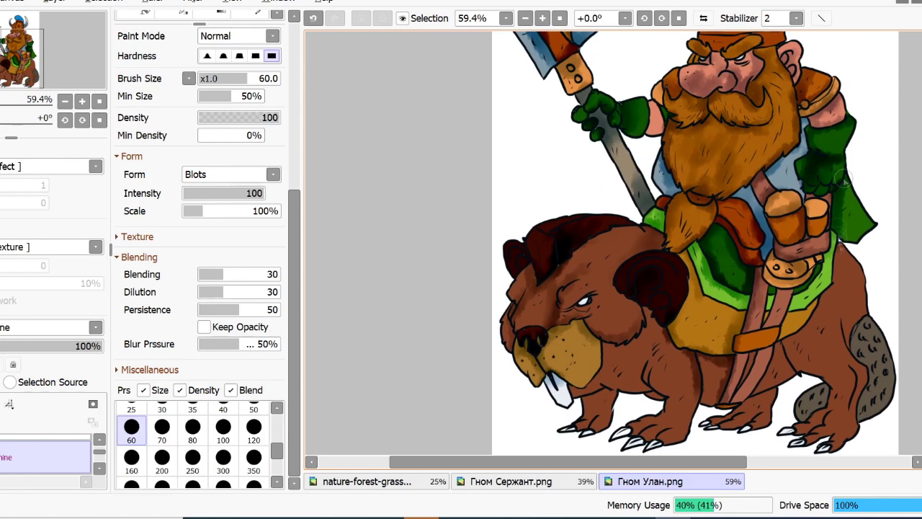
{"action": "mouse_move", "coordinate": [594, 391]}
{"action": "left_mouse_down"}
{"action": "mouse_move", "coordinate": [606, 398]}
{"action": "mouse_move", "coordinate": [592, 422]}
{"action": "left_mouse_up"}
{"action": "mouse_move", "coordinate": [645, 389]}
{"action": "left_mouse_down"}
{"action": "mouse_move", "coordinate": [643, 430]}
{"action": "mouse_move", "coordinate": [675, 438]}
{"action": "mouse_move", "coordinate": [662, 352]}
{"action": "mouse_move", "coordinate": [724, 355]}
{"action": "mouse_move", "coordinate": [720, 411]}
{"action": "mouse_move", "coordinate": [749, 410]}
{"action": "mouse_move", "coordinate": [771, 399]}
{"action": "left_mouse_up"}
{"action": "left_click_drag", "start_coordinate": [790, 363], "coordinate": [799, 377]}
{"action": "mouse_move", "coordinate": [816, 390]}
{"action": "left_mouse_down"}
{"action": "mouse_move", "coordinate": [809, 413]}
{"action": "mouse_move", "coordinate": [866, 392]}
{"action": "mouse_move", "coordinate": [865, 370]}
{"action": "left_mouse_up"}
{"action": "left_click_drag", "start_coordinate": [865, 327], "coordinate": [862, 357]}
{"action": "left_click", "coordinate": [442, 294]}
{"action": "mouse_move", "coordinate": [843, 244]}
{"action": "left_mouse_down"}
{"action": "mouse_move", "coordinate": [821, 306]}
{"action": "mouse_move", "coordinate": [791, 314]}
{"action": "mouse_move", "coordinate": [780, 334]}
{"action": "left_mouse_up"}
{"action": "left_click_drag", "start_coordinate": [772, 293], "coordinate": [767, 324]}
{"action": "mouse_move", "coordinate": [842, 262]}
{"action": "left_mouse_down"}
{"action": "mouse_move", "coordinate": [812, 365]}
{"action": "mouse_move", "coordinate": [829, 423]}
{"action": "left_mouse_up"}
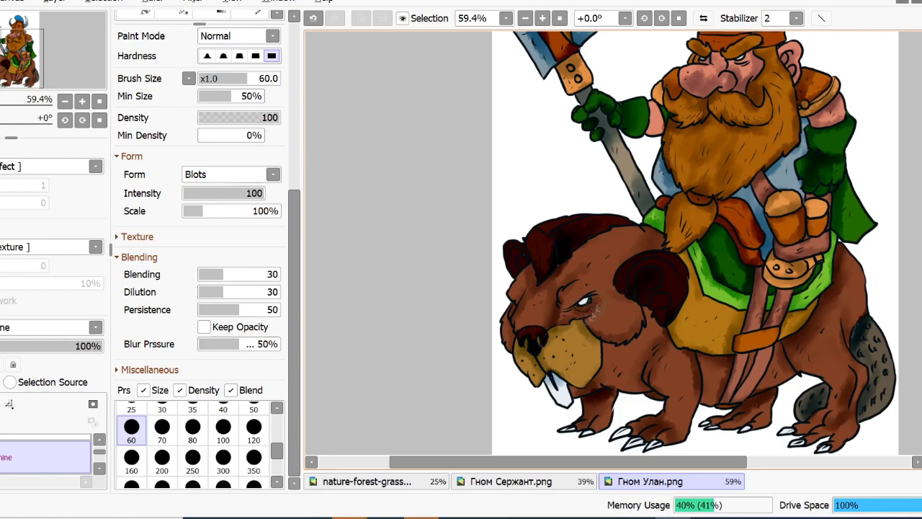
{"action": "scroll", "coordinate": [740, 263], "scroll_direction": "up", "scroll_amount": 3}
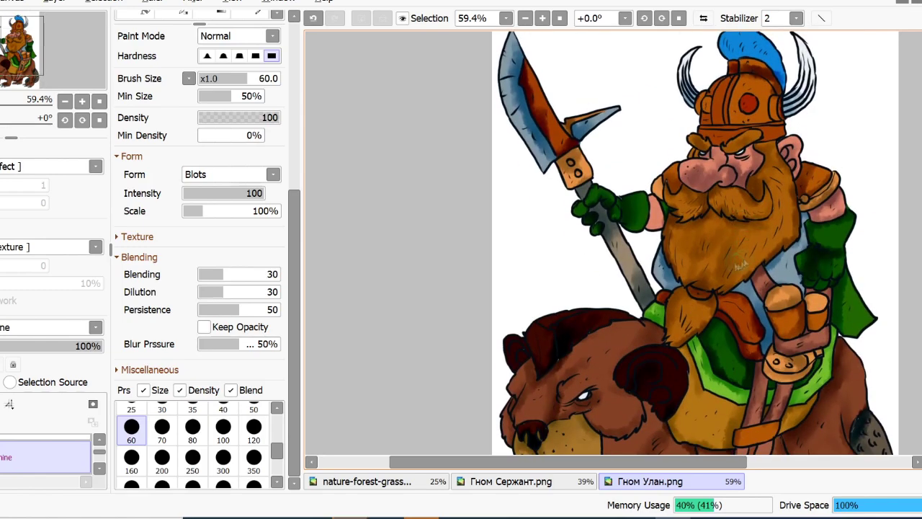
{"action": "mouse_move", "coordinate": [734, 85]}
{"action": "left_mouse_down"}
{"action": "mouse_move", "coordinate": [721, 115]}
{"action": "mouse_move", "coordinate": [771, 109]}
{"action": "mouse_move", "coordinate": [749, 126]}
{"action": "left_mouse_up"}
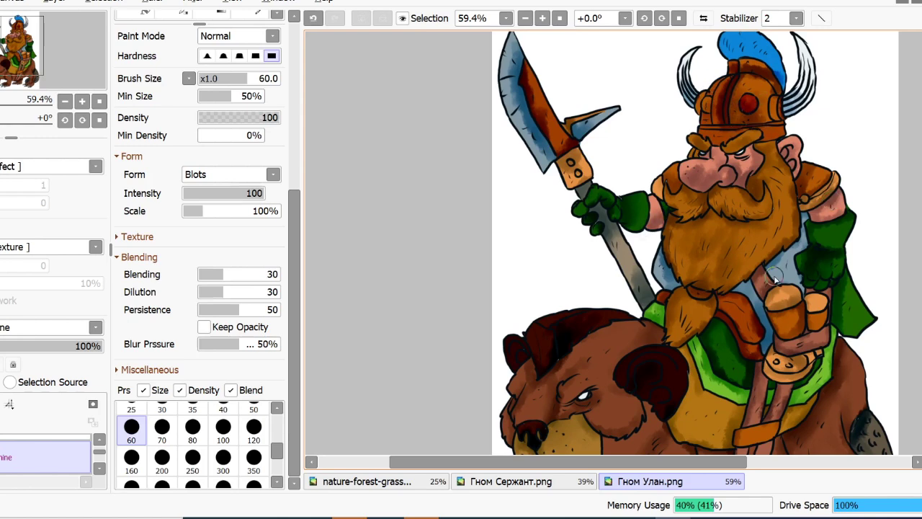
- Prepare for highlights: switch the layer to a different blending mode and choose a bright golden orange
{"action": "left_click", "coordinate": [29, 327]}
{"action": "scroll", "coordinate": [11, 425], "scroll_direction": "down", "scroll_amount": 3}
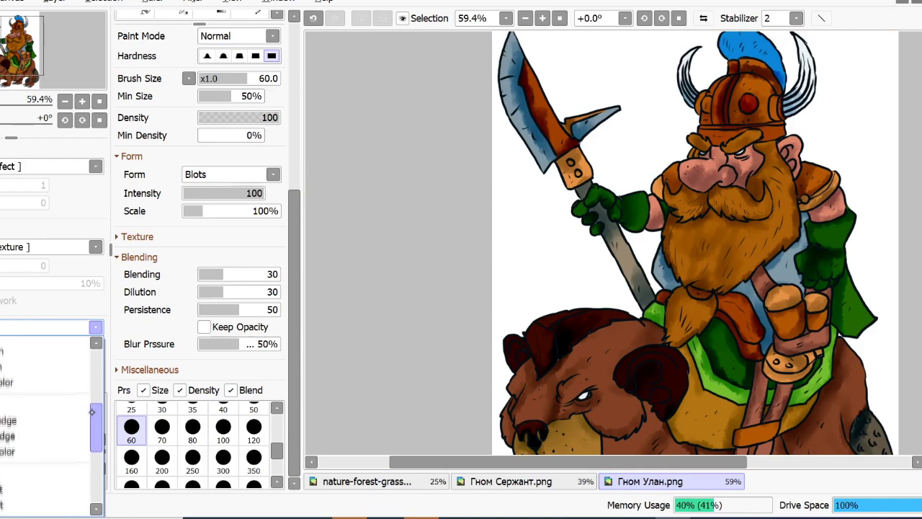
{"action": "left_click", "coordinate": [10, 432]}
{"action": "scroll", "coordinate": [908, 259], "scroll_direction": "up", "scroll_amount": 2}
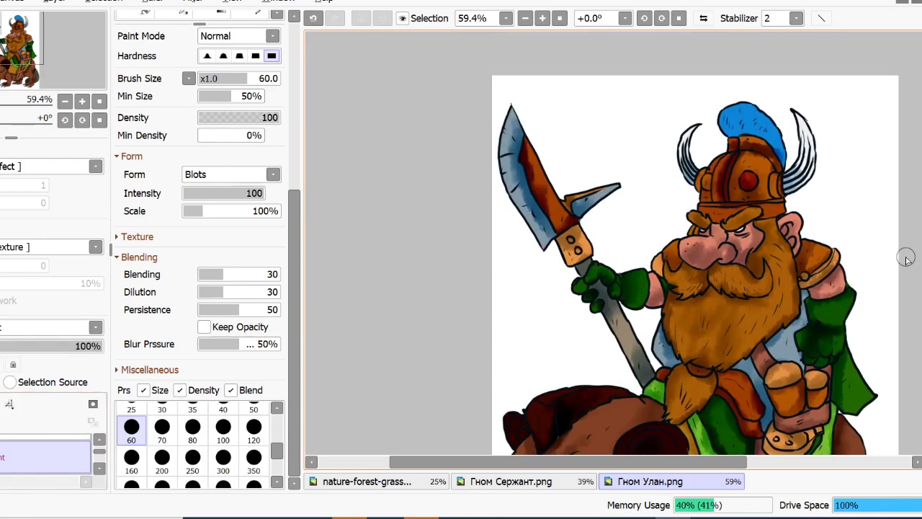
{"action": "left_click_drag", "start_coordinate": [293, 346], "coordinate": [295, 173]}
{"action": "left_click", "coordinate": [167, 48]}
{"action": "left_click", "coordinate": [180, 41]}
{"action": "left_click", "coordinate": [225, 67]}
- Brush golden and orange light onto the blade, shaft, gripping fingers, helmet horns and plume
{"action": "left_click_drag", "start_coordinate": [512, 113], "coordinate": [531, 239]}
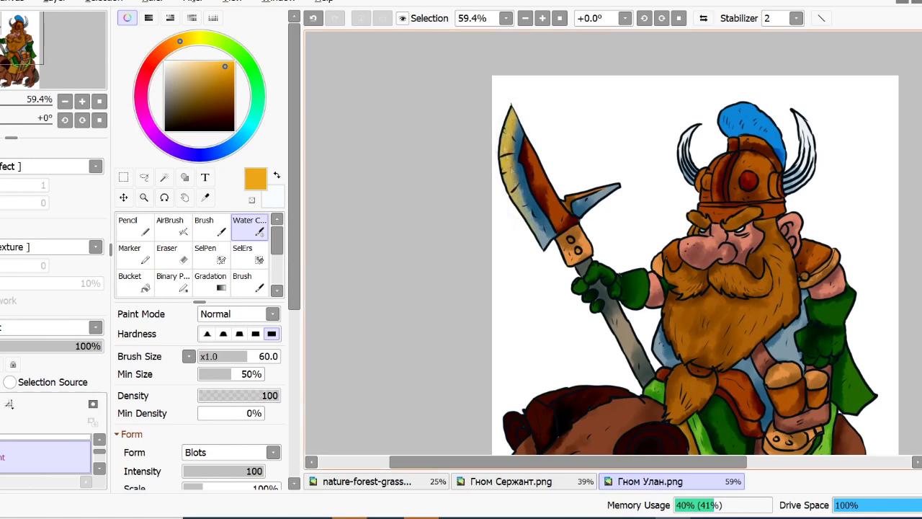
{"action": "mouse_move", "coordinate": [524, 147]}
{"action": "left_mouse_down"}
{"action": "mouse_move", "coordinate": [576, 286]}
{"action": "mouse_move", "coordinate": [641, 376]}
{"action": "left_mouse_up"}
{"action": "left_click_drag", "start_coordinate": [741, 112], "coordinate": [747, 129]}
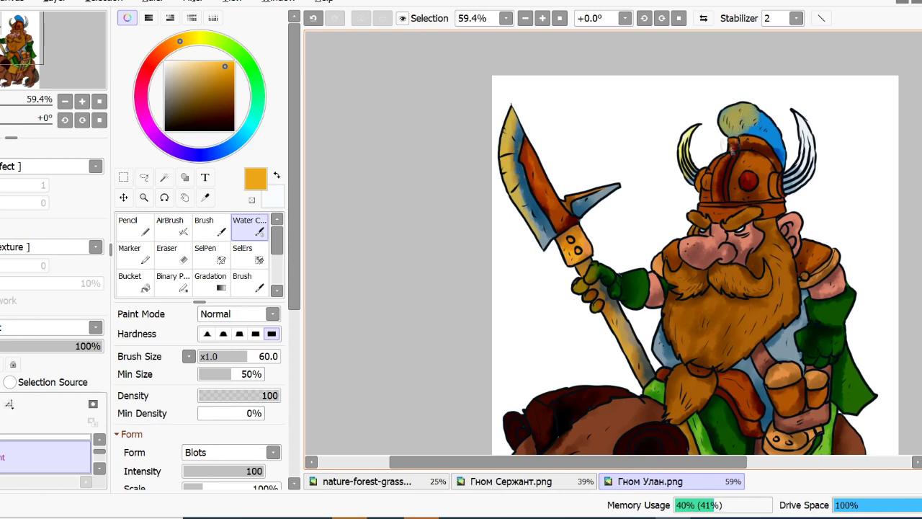
{"action": "left_click", "coordinate": [171, 44]}
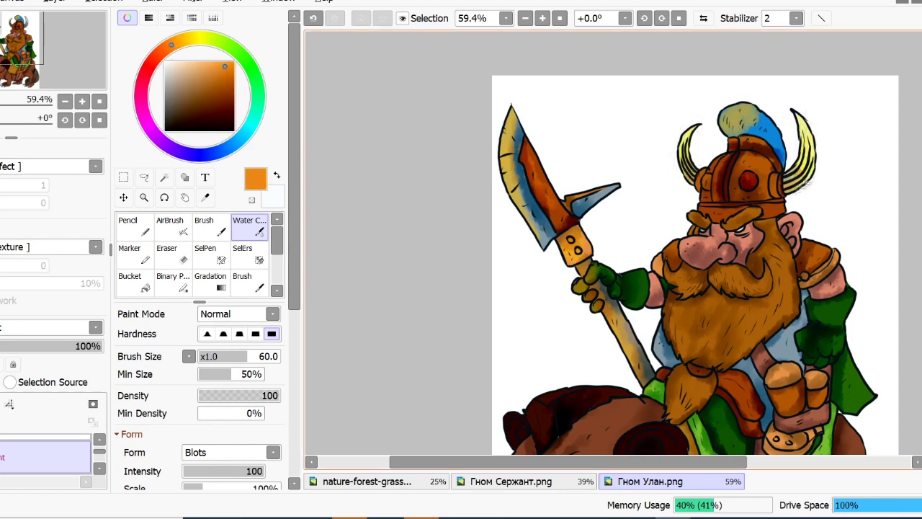
{"action": "left_click", "coordinate": [214, 89]}
{"action": "left_click_drag", "start_coordinate": [682, 142], "coordinate": [692, 183]}
{"action": "mouse_move", "coordinate": [730, 108]}
{"action": "left_mouse_down"}
{"action": "mouse_move", "coordinate": [765, 132]}
{"action": "mouse_move", "coordinate": [750, 124]}
{"action": "left_mouse_up"}
- Choose a lighter golden yellow and highlight the helmet, eyebrows, nose and the shoulder beside the beard
{"action": "left_click", "coordinate": [188, 42]}
{"action": "left_click", "coordinate": [180, 41]}
{"action": "left_click", "coordinate": [215, 64]}
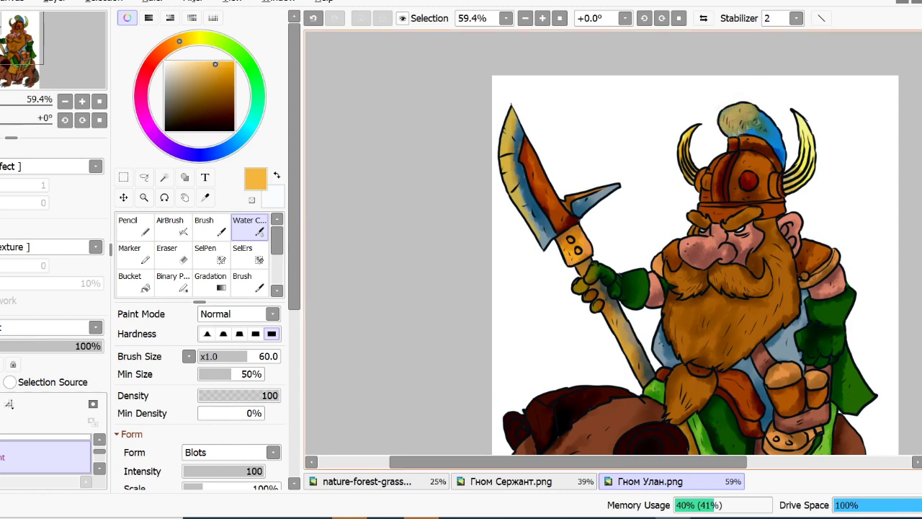
{"action": "left_click_drag", "start_coordinate": [705, 170], "coordinate": [723, 180]}
{"action": "mouse_move", "coordinate": [695, 215]}
{"action": "left_mouse_down"}
{"action": "mouse_move", "coordinate": [708, 222]}
{"action": "mouse_move", "coordinate": [748, 211]}
{"action": "left_mouse_up"}
{"action": "left_click_drag", "start_coordinate": [687, 245], "coordinate": [697, 251]}
{"action": "mouse_move", "coordinate": [668, 252]}
{"action": "left_mouse_down"}
{"action": "mouse_move", "coordinate": [627, 284]}
{"action": "mouse_move", "coordinate": [670, 294]}
{"action": "mouse_move", "coordinate": [671, 275]}
{"action": "left_mouse_up"}
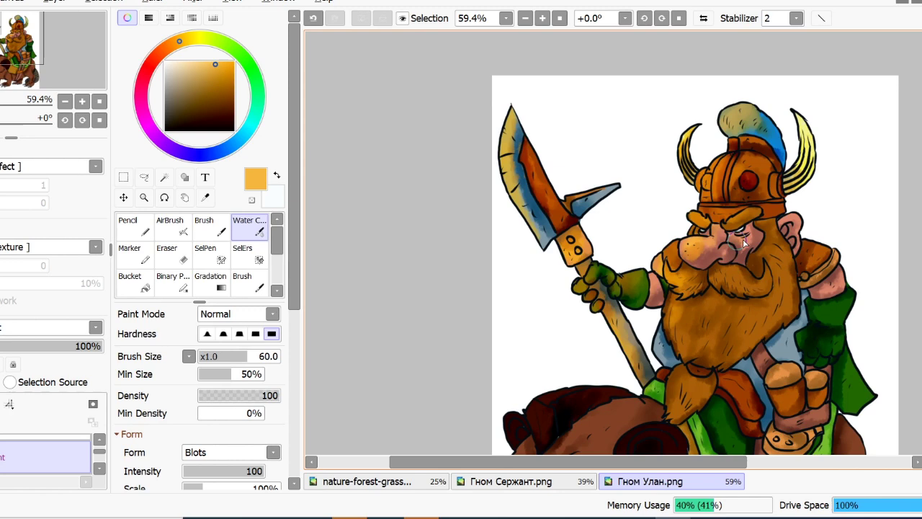
- Highlight the beard, far shoulder pad, rear arm and glove, belt pouches and green saddle cloth with golden yellow
{"action": "mouse_move", "coordinate": [727, 272]}
{"action": "left_mouse_down"}
{"action": "mouse_move", "coordinate": [693, 302]}
{"action": "mouse_move", "coordinate": [734, 342]}
{"action": "mouse_move", "coordinate": [688, 384]}
{"action": "mouse_move", "coordinate": [660, 392]}
{"action": "left_mouse_up"}
{"action": "mouse_move", "coordinate": [806, 255]}
{"action": "left_mouse_down"}
{"action": "mouse_move", "coordinate": [822, 299]}
{"action": "mouse_move", "coordinate": [822, 350]}
{"action": "mouse_move", "coordinate": [821, 311]}
{"action": "mouse_move", "coordinate": [783, 338]}
{"action": "mouse_move", "coordinate": [792, 423]}
{"action": "left_mouse_up"}
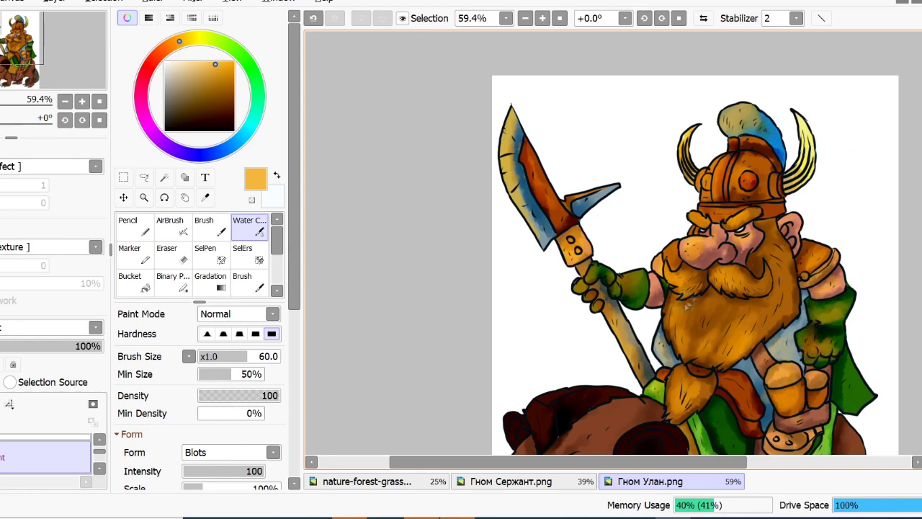
{"action": "scroll", "coordinate": [689, 305], "scroll_direction": "down", "scroll_amount": 1}
{"action": "mouse_move", "coordinate": [740, 350]}
{"action": "left_mouse_down"}
{"action": "mouse_move", "coordinate": [721, 392]}
{"action": "mouse_move", "coordinate": [732, 425]}
{"action": "left_mouse_up"}
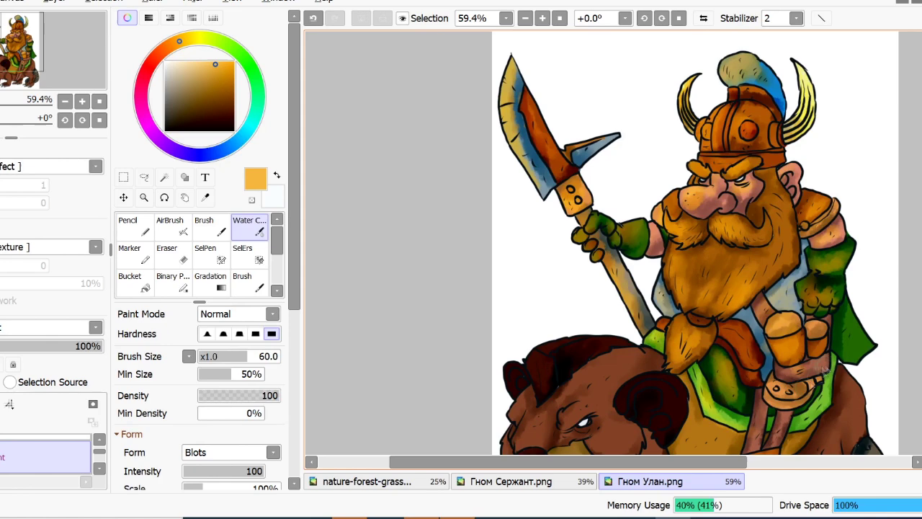
- Highlight the mount's muzzle, nose, mane, head, ear and body with golden yellow
{"action": "scroll", "coordinate": [862, 353], "scroll_direction": "down", "scroll_amount": 5}
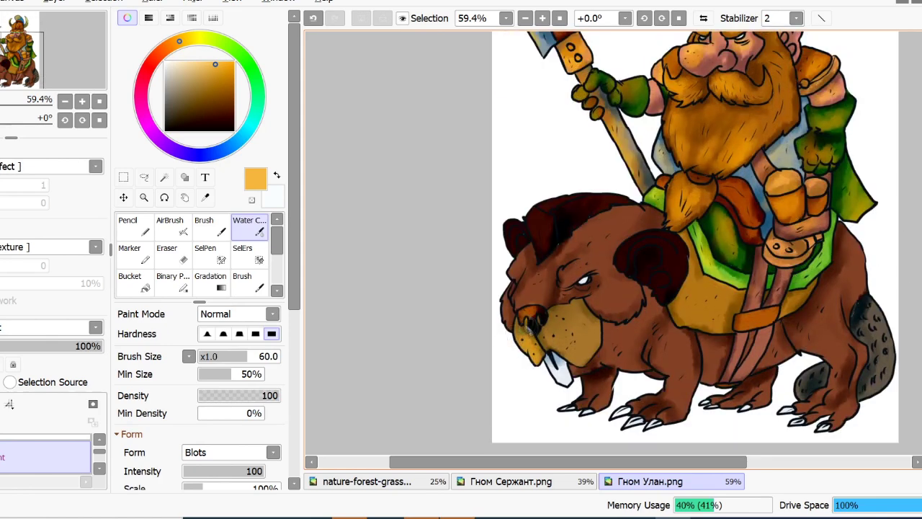
{"action": "left_click_drag", "start_coordinate": [523, 276], "coordinate": [502, 312]}
{"action": "mouse_move", "coordinate": [528, 216]}
{"action": "left_mouse_down"}
{"action": "mouse_move", "coordinate": [532, 257]}
{"action": "mouse_move", "coordinate": [518, 249]}
{"action": "mouse_move", "coordinate": [586, 199]}
{"action": "mouse_move", "coordinate": [546, 246]}
{"action": "mouse_move", "coordinate": [580, 277]}
{"action": "mouse_move", "coordinate": [551, 338]}
{"action": "mouse_move", "coordinate": [576, 288]}
{"action": "mouse_move", "coordinate": [610, 313]}
{"action": "mouse_move", "coordinate": [632, 261]}
{"action": "mouse_move", "coordinate": [676, 255]}
{"action": "mouse_move", "coordinate": [667, 274]}
{"action": "left_mouse_up"}
{"action": "mouse_move", "coordinate": [592, 395]}
{"action": "left_mouse_down"}
{"action": "mouse_move", "coordinate": [648, 408]}
{"action": "mouse_move", "coordinate": [665, 348]}
{"action": "mouse_move", "coordinate": [614, 347]}
{"action": "mouse_move", "coordinate": [632, 364]}
{"action": "mouse_move", "coordinate": [605, 227]}
{"action": "mouse_move", "coordinate": [573, 250]}
{"action": "mouse_move", "coordinate": [691, 302]}
{"action": "mouse_move", "coordinate": [759, 315]}
{"action": "mouse_move", "coordinate": [697, 389]}
{"action": "mouse_move", "coordinate": [770, 360]}
{"action": "mouse_move", "coordinate": [807, 331]}
{"action": "mouse_move", "coordinate": [821, 404]}
{"action": "mouse_move", "coordinate": [886, 367]}
{"action": "mouse_move", "coordinate": [831, 308]}
{"action": "mouse_move", "coordinate": [845, 256]}
{"action": "mouse_move", "coordinate": [796, 254]}
{"action": "mouse_move", "coordinate": [816, 243]}
{"action": "left_mouse_up"}
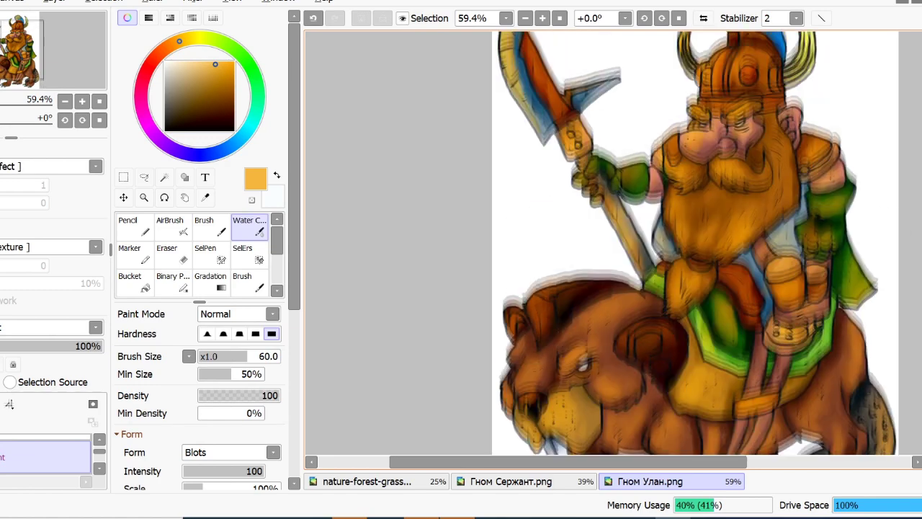